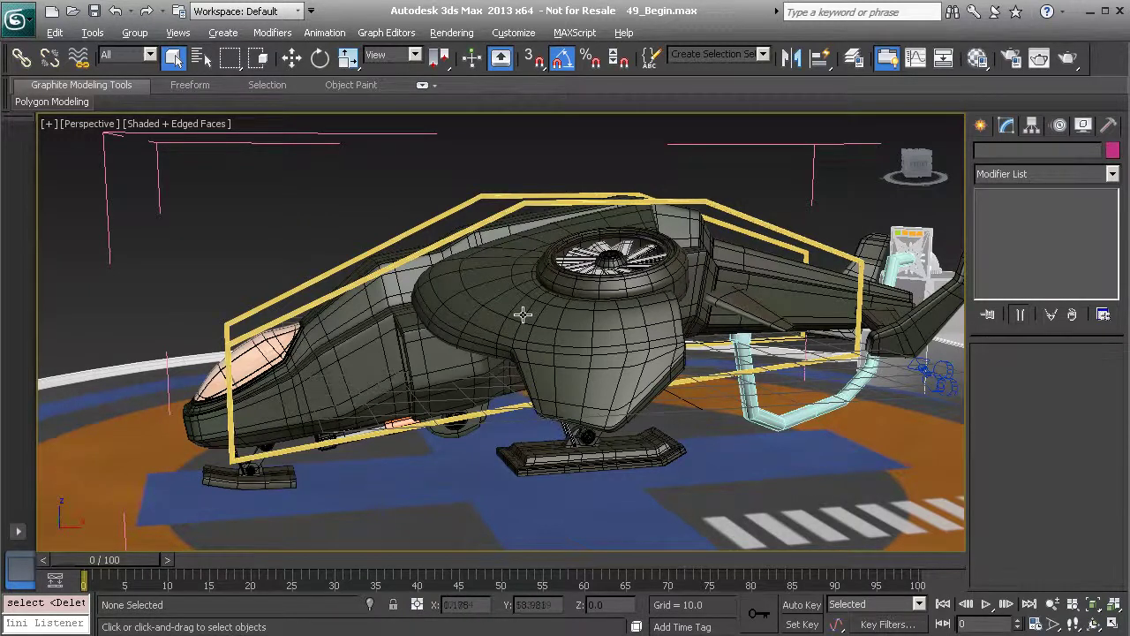
# Step: Hide the scene's Geometry category using the display settings, and show it again
pyautogui.scroll(-4, 504, 327)
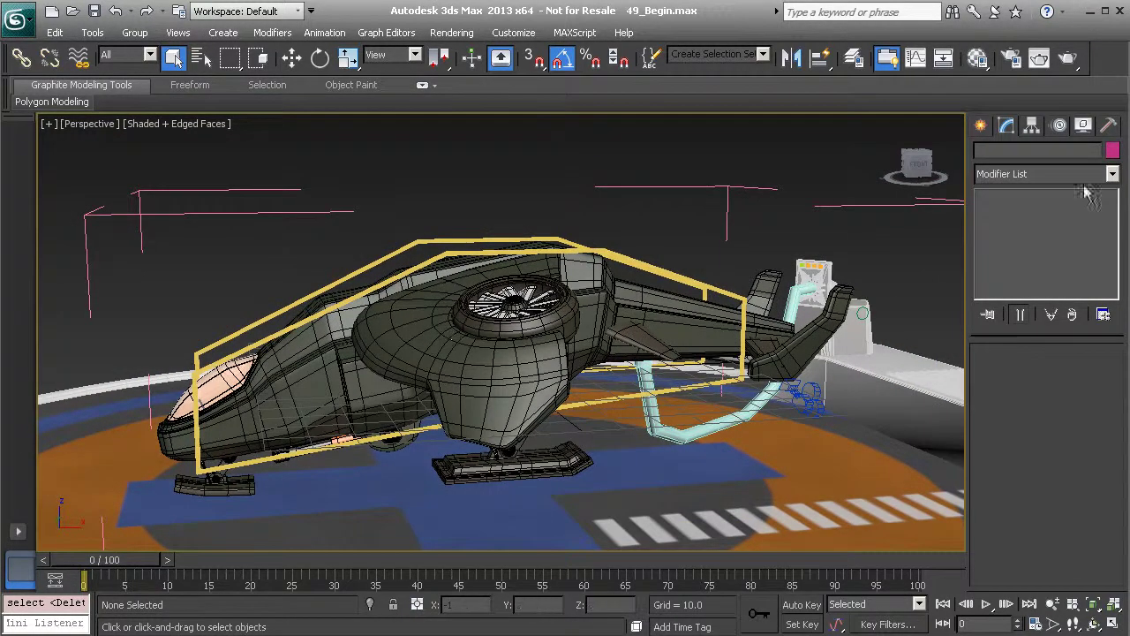
pyautogui.click(1084, 125)
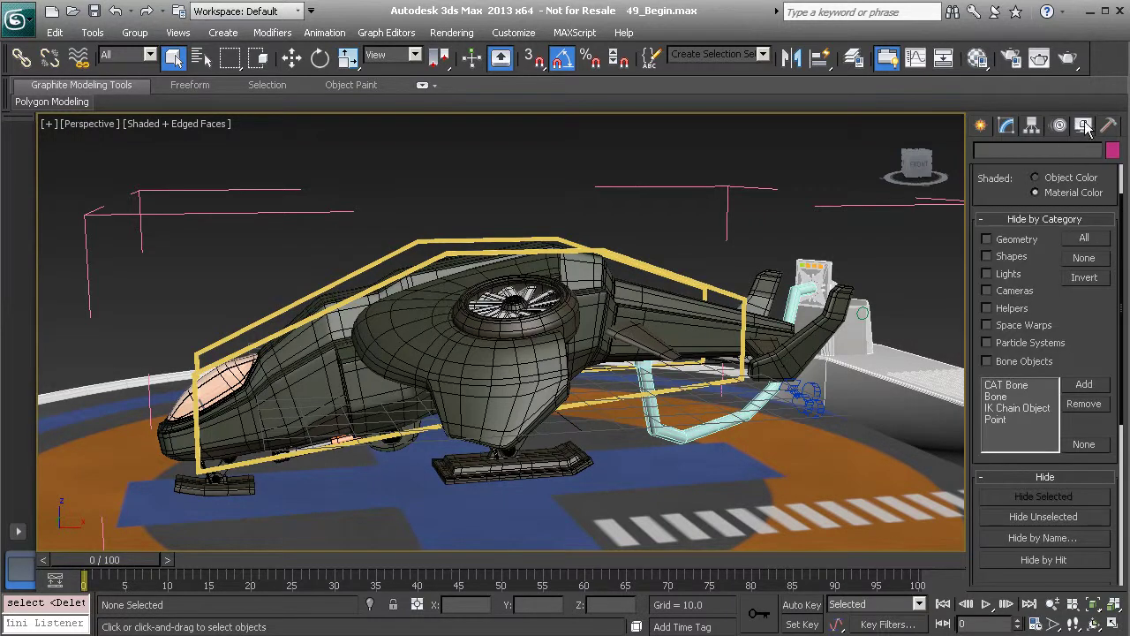
pyautogui.click(1001, 240)
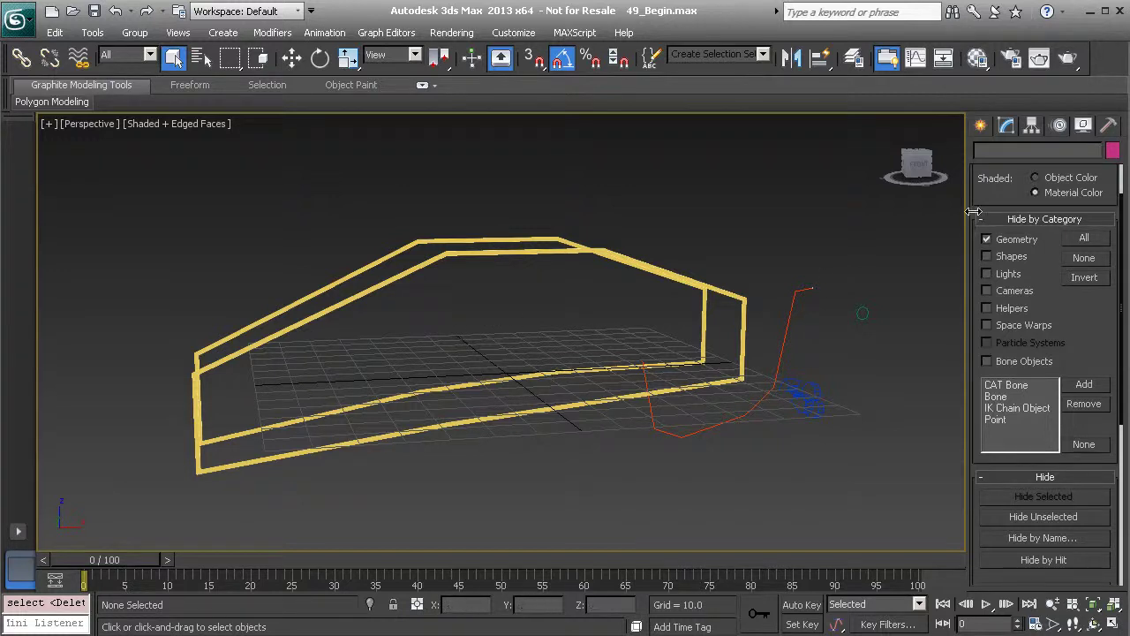
pyautogui.click(987, 238)
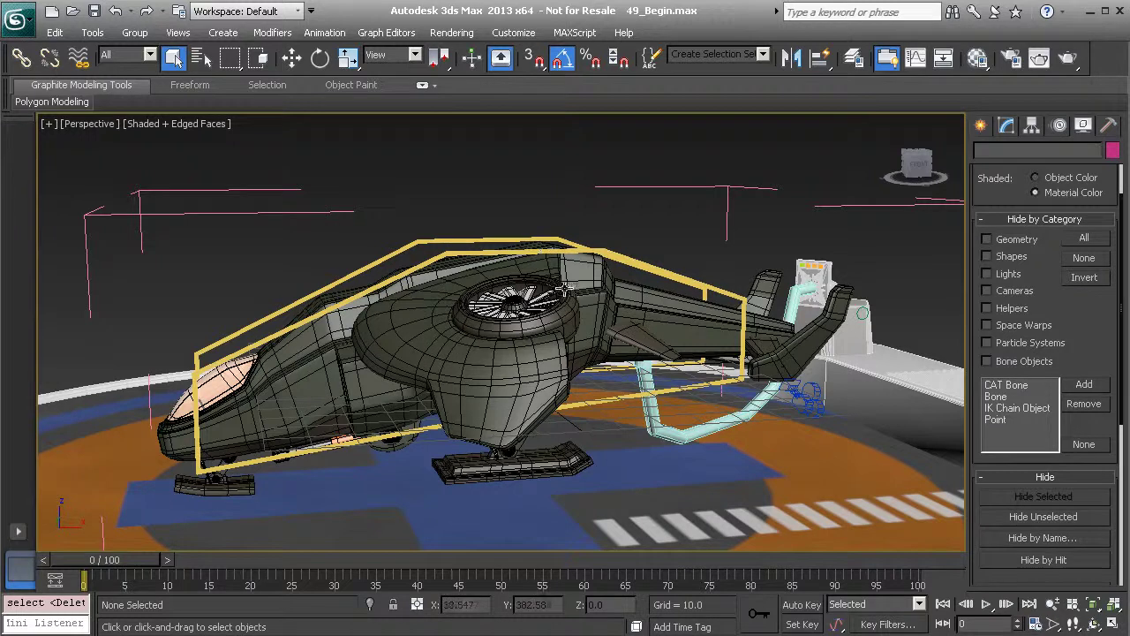
# Step: Show the Layers toolbar, dock it below the main toolbar, and open the Layer Manager
pyautogui.moveTo(481, 303)
pyautogui.keyDown('alt'); pyautogui.mouseDown(button='middle')
pyautogui.moveTo(424, 313)
pyautogui.moveTo(500, 312)
pyautogui.mouseUp(button='middle'); pyautogui.keyUp('alt')
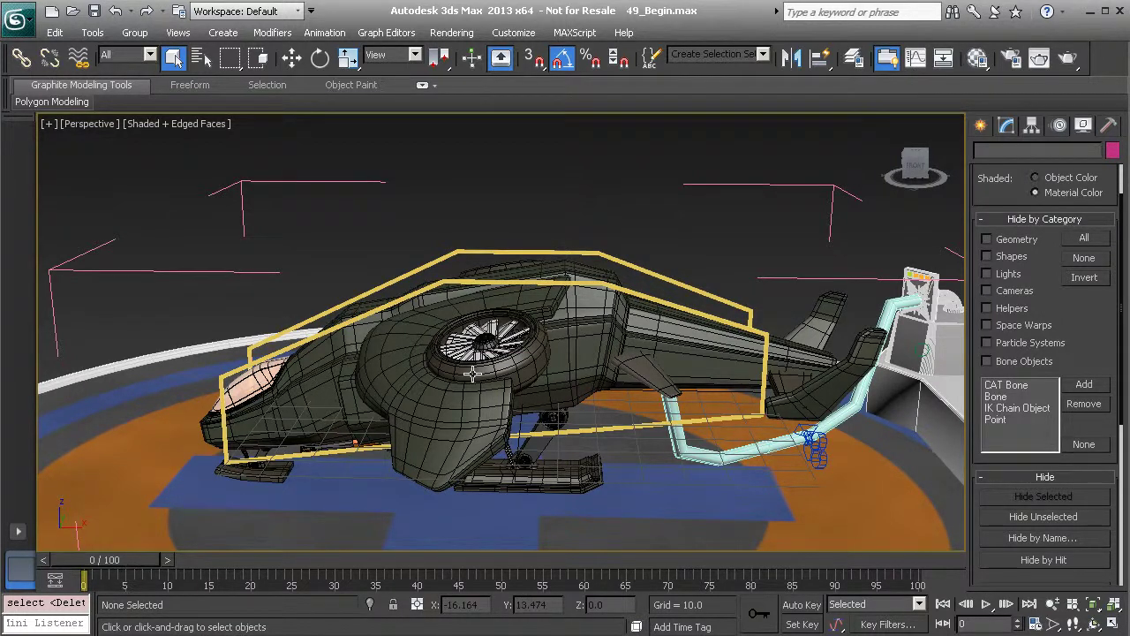
pyautogui.keyDown('alt'); pyautogui.moveTo(581, 325); pyautogui.dragTo(584, 307, button='middle'); pyautogui.keyUp('alt')
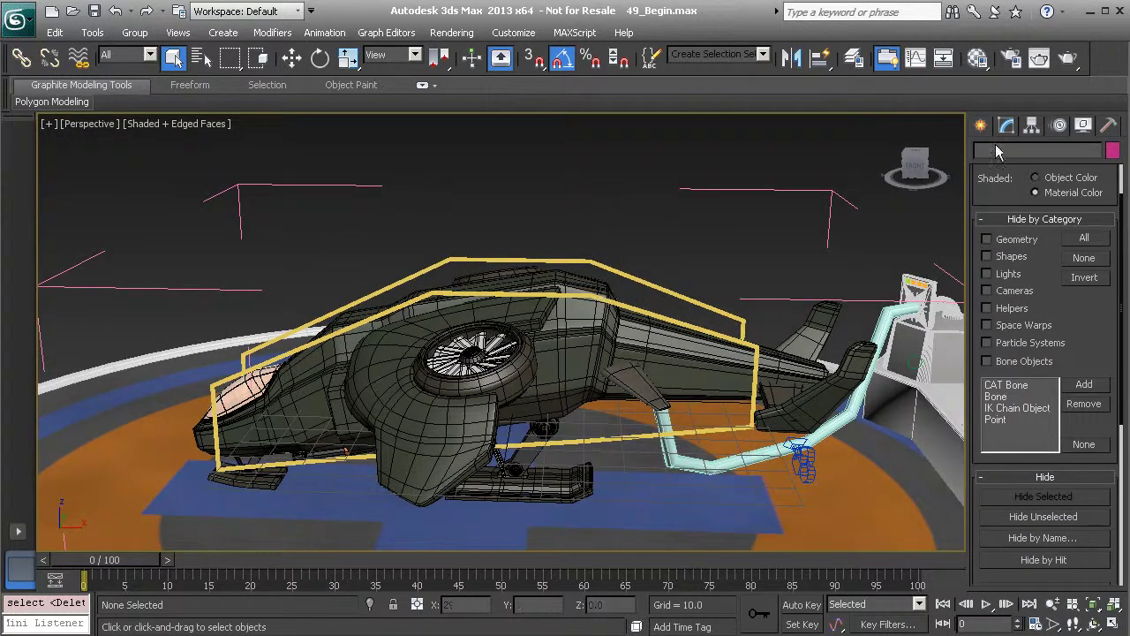
pyautogui.rightClick(1108, 68)
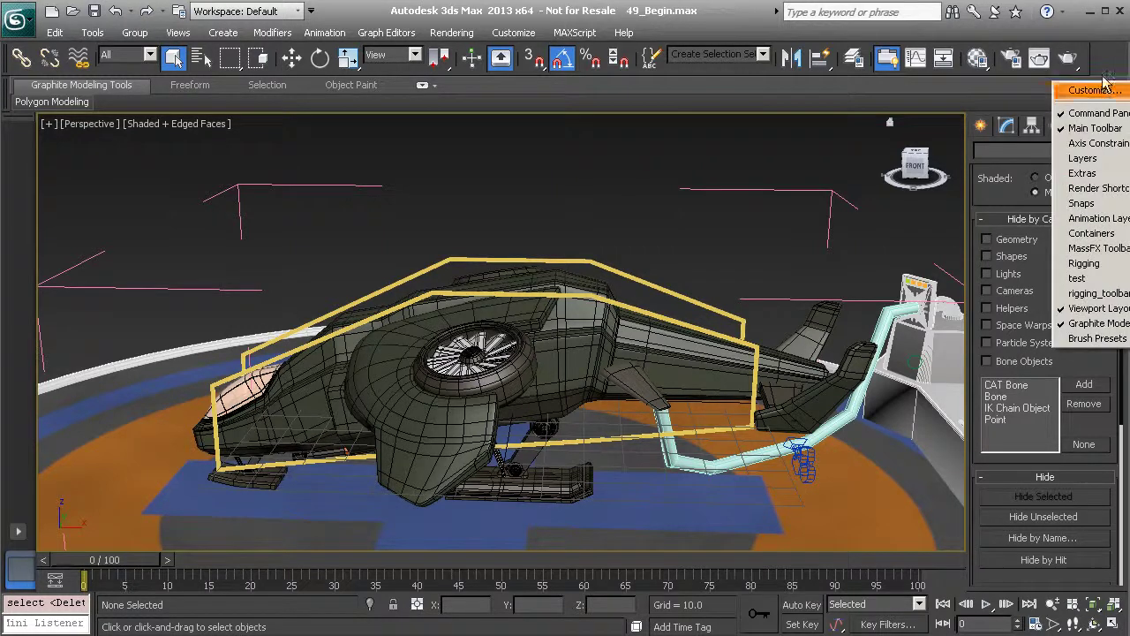
pyautogui.click(1085, 158)
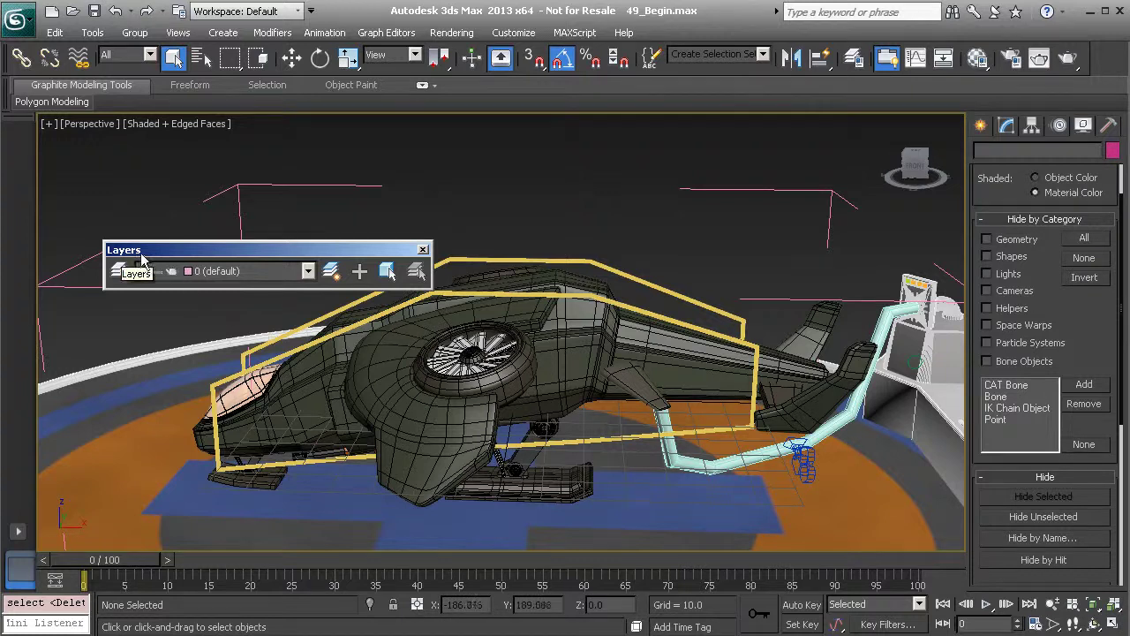
pyautogui.moveTo(144, 256); pyautogui.dragTo(71, 84)
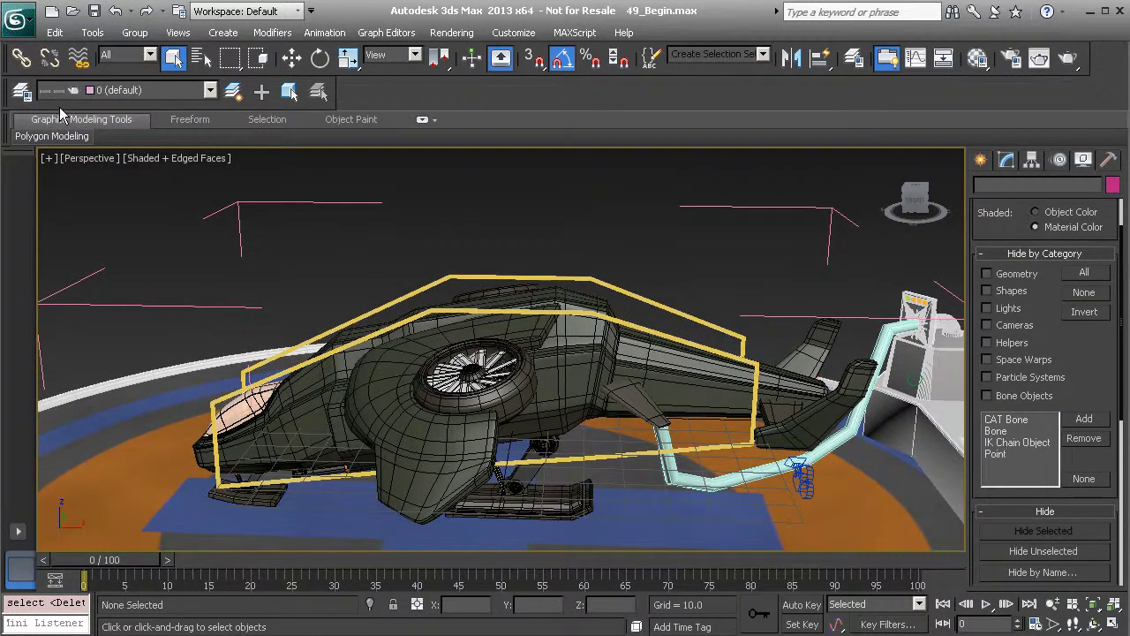
pyautogui.click(25, 100)
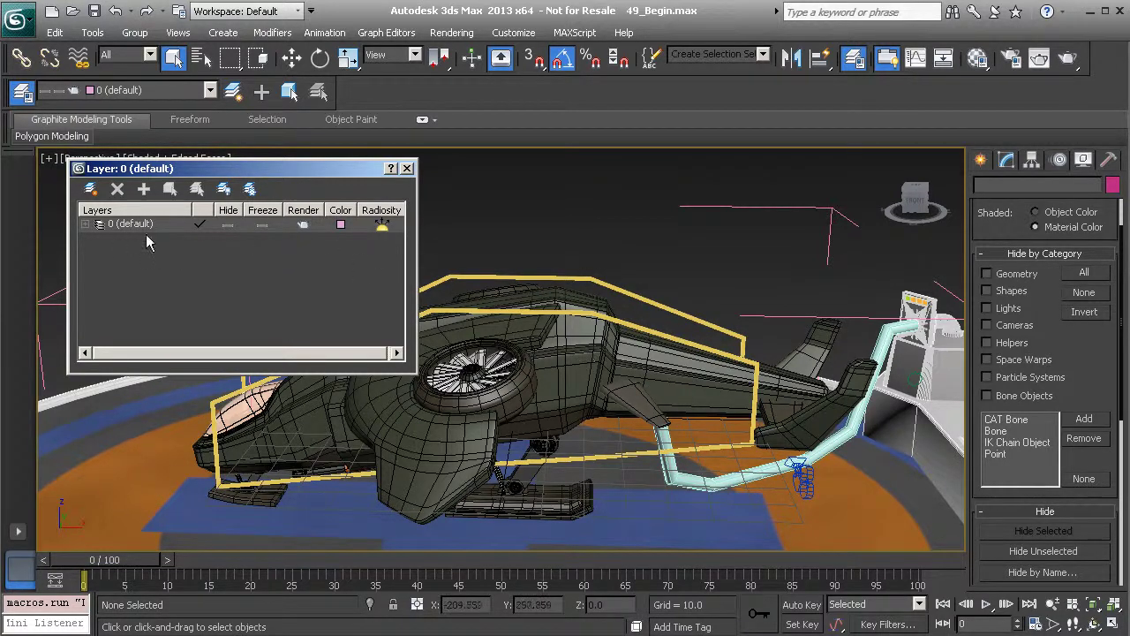
# Step: Hide the 0 (default) layer and make it visible again
pyautogui.keyDown('alt'); pyautogui.moveTo(590, 249); pyautogui.dragTo(587, 317, button='middle'); pyautogui.keyUp('alt')
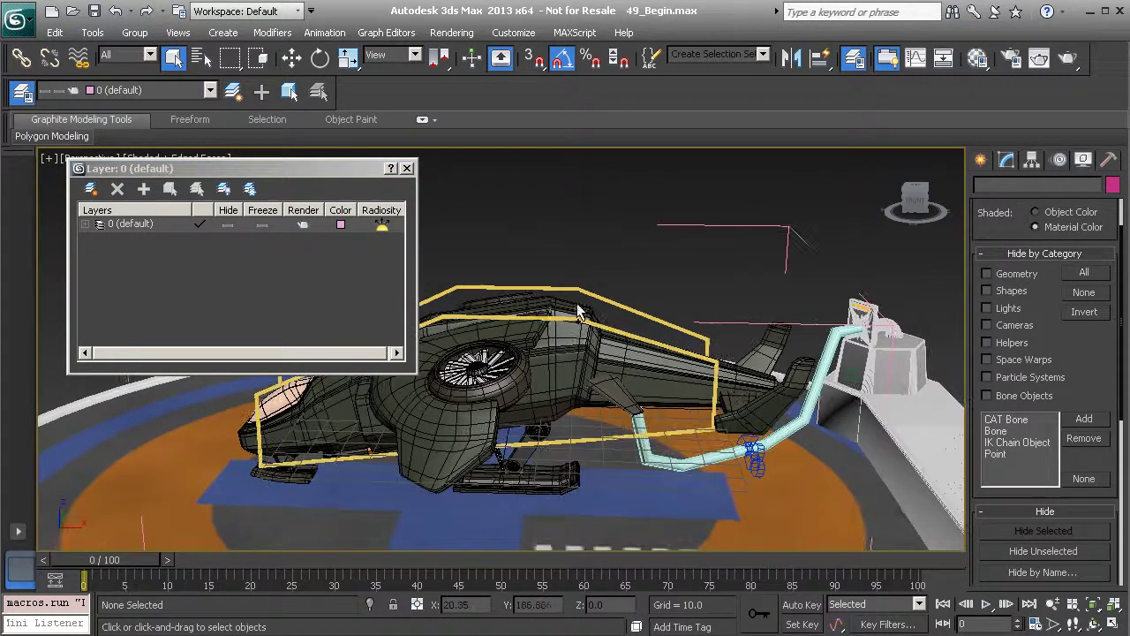
pyautogui.click(229, 225)
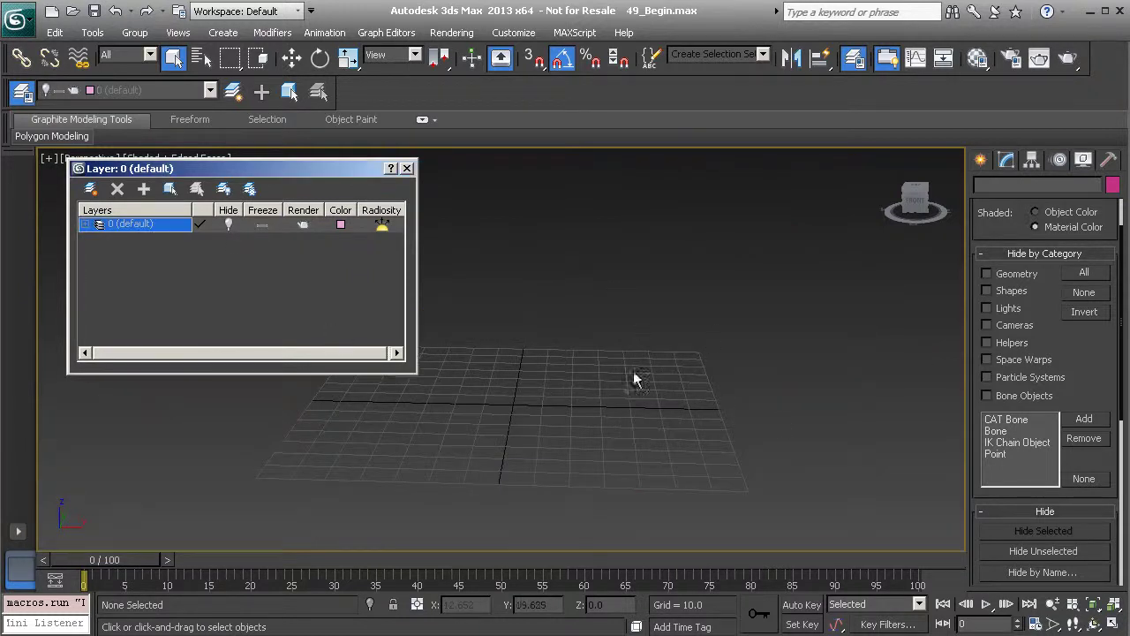
pyautogui.click(228, 225)
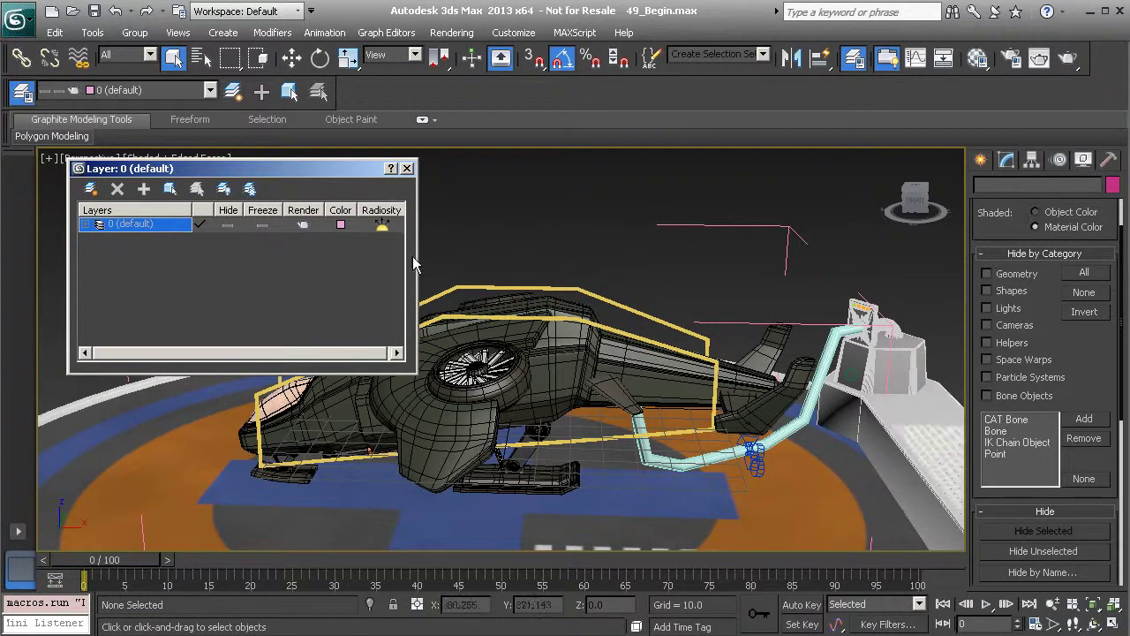
# Step: Freeze the 0 (default) layer and turn off Show Frozen in Gray in its objects' properties
pyautogui.click(262, 225)
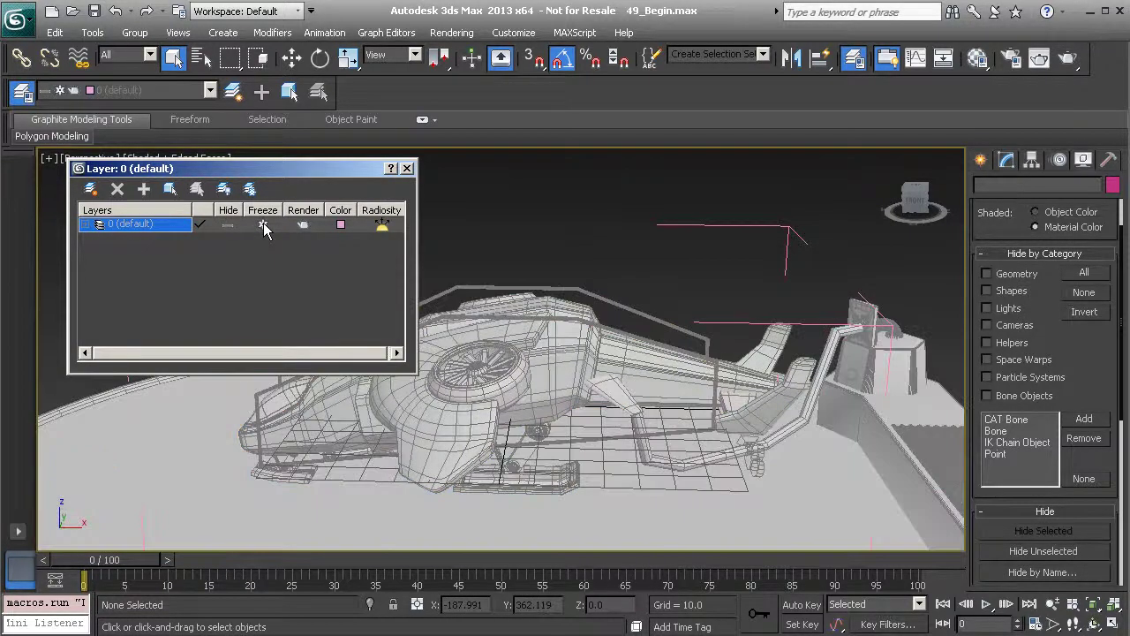
pyautogui.keyDown('alt'); pyautogui.moveTo(552, 377); pyautogui.dragTo(598, 371, button='middle'); pyautogui.keyUp('alt')
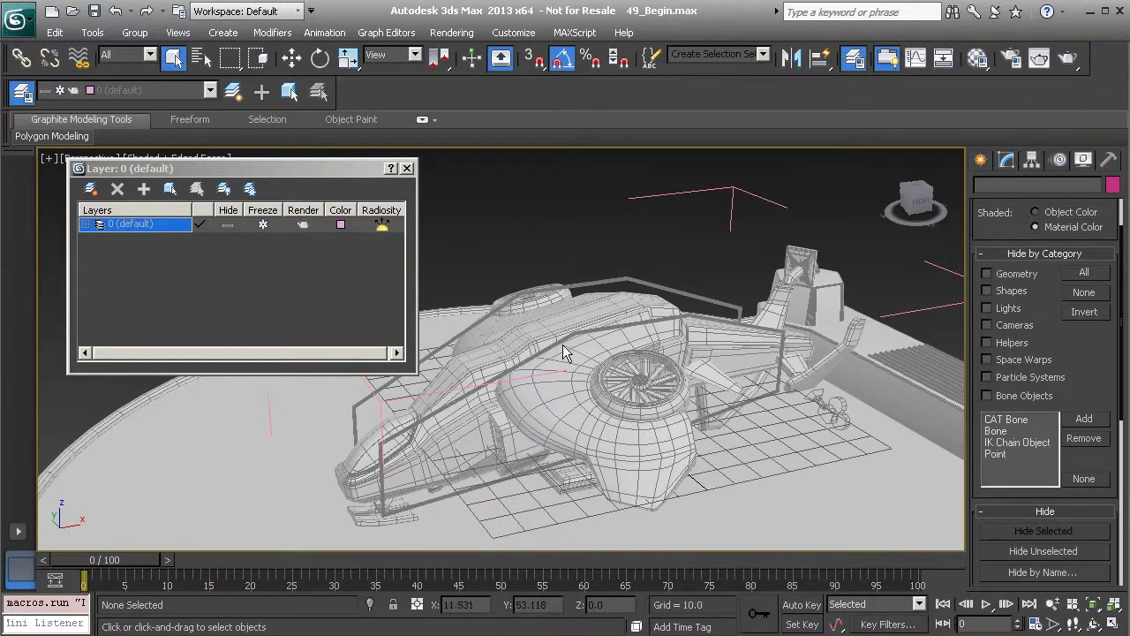
pyautogui.rightClick(152, 226)
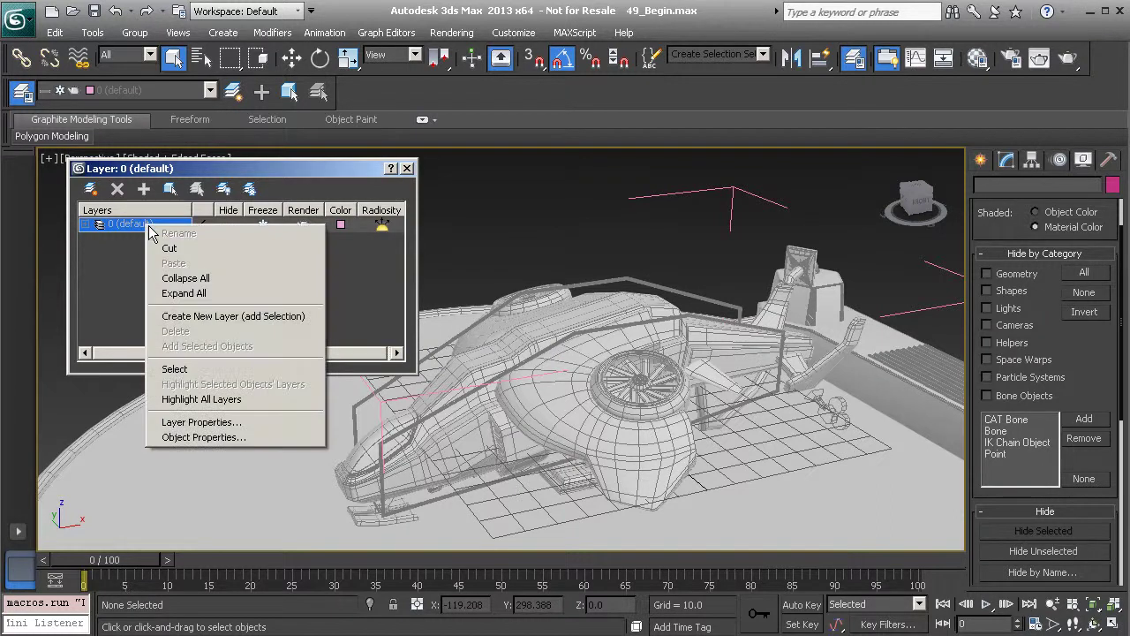
pyautogui.click(205, 436)
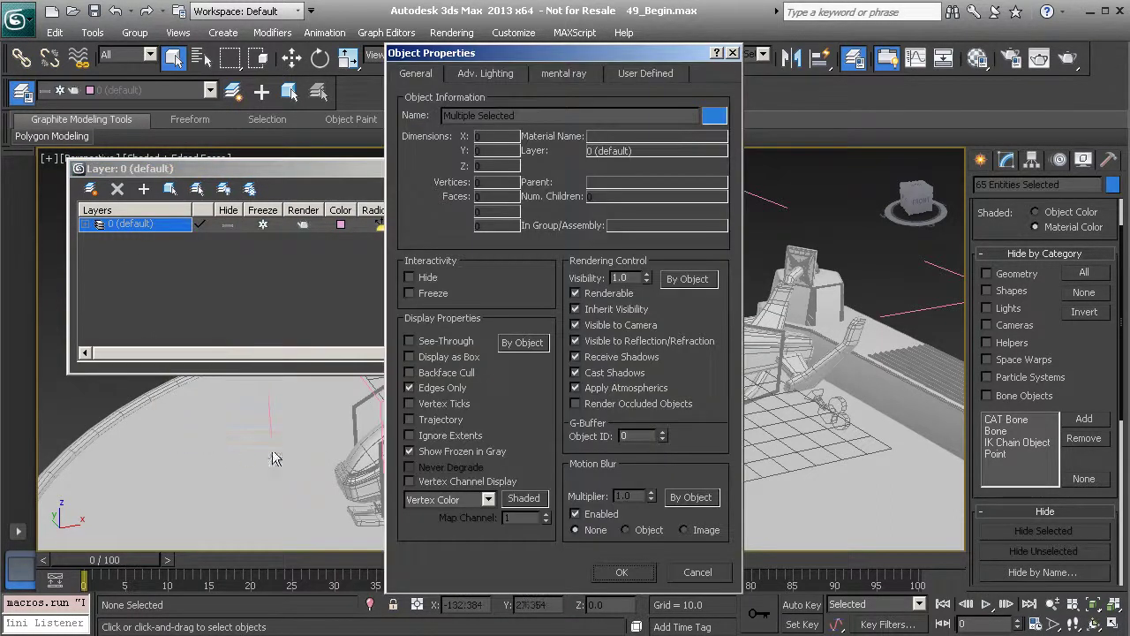
pyautogui.click(443, 458)
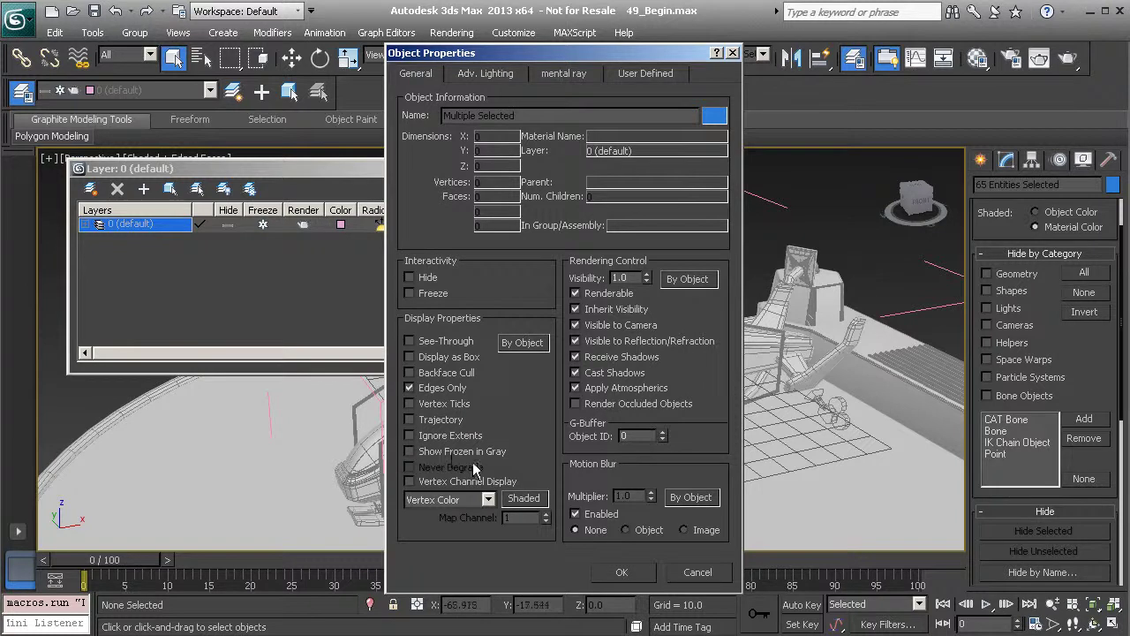
pyautogui.click(623, 570)
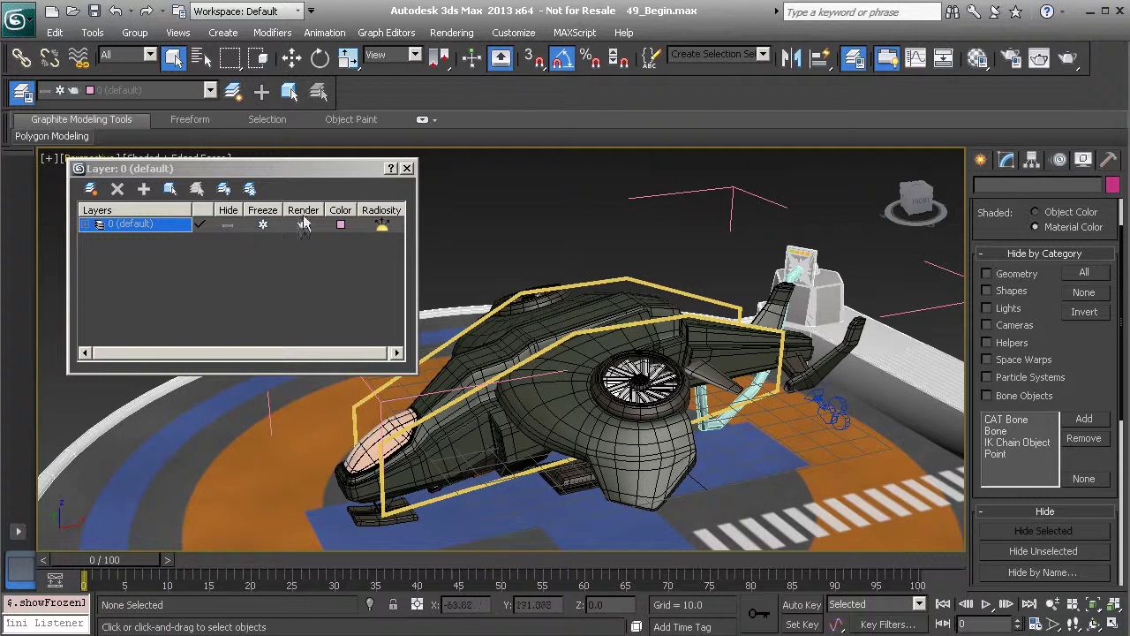
# Step: Unfreeze the 0 (default) layer and create a new layer that is set to hidden
pyautogui.click(263, 225)
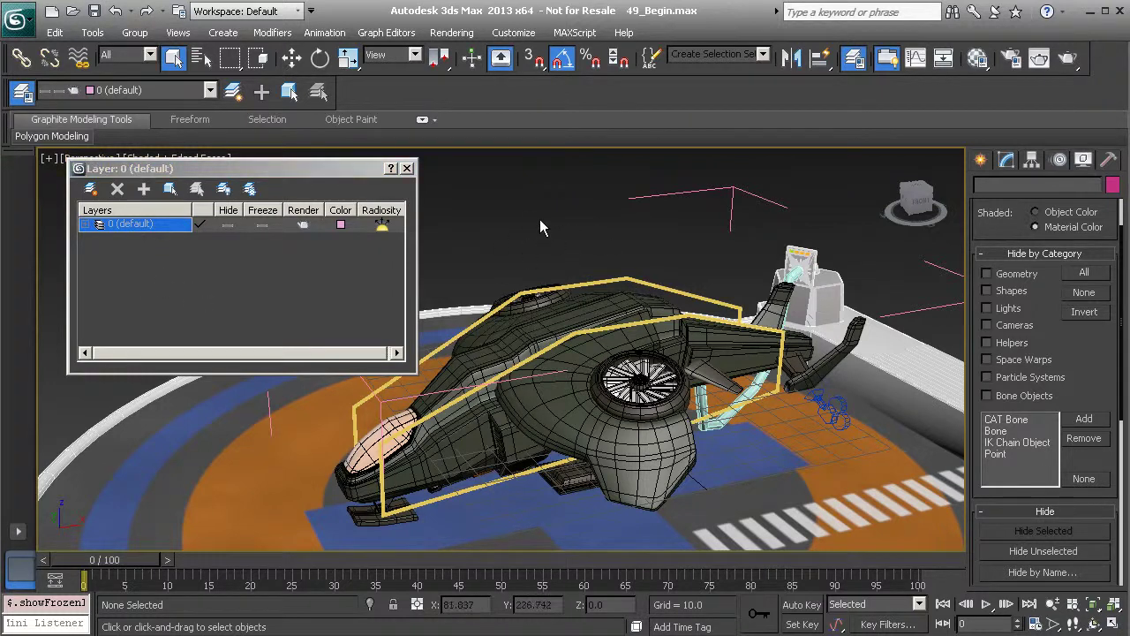
pyautogui.click(91, 190)
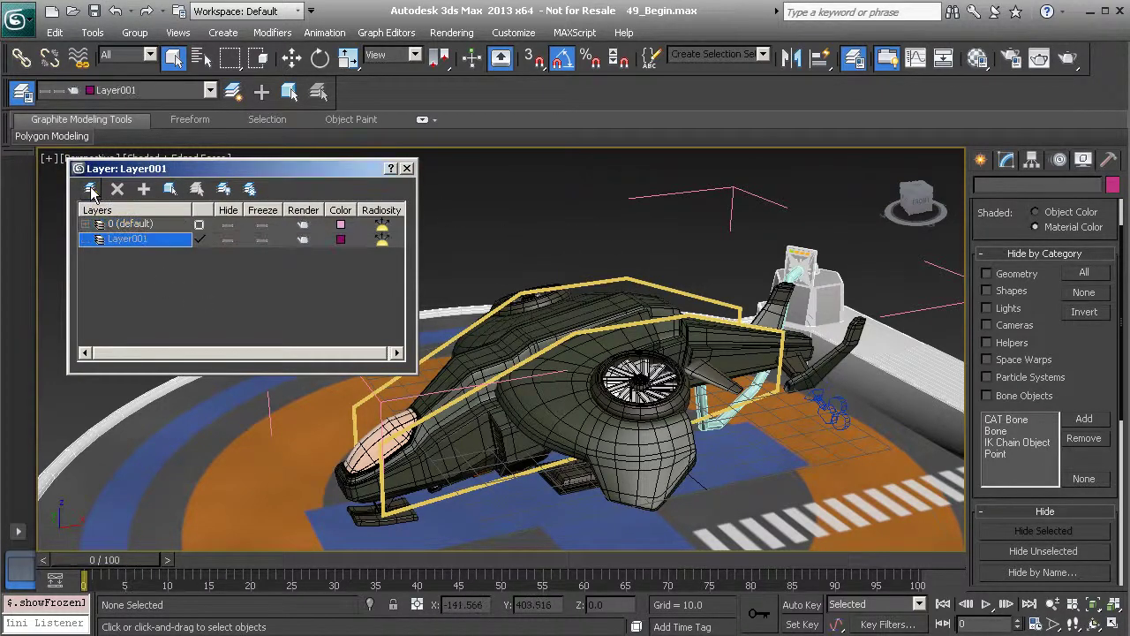
pyautogui.click(228, 239)
# Step: Draw a box about 46 long, 20 wide and 52 high beside the aircraft on the hidden Layer001, and unhide that layer
pyautogui.click(981, 160)
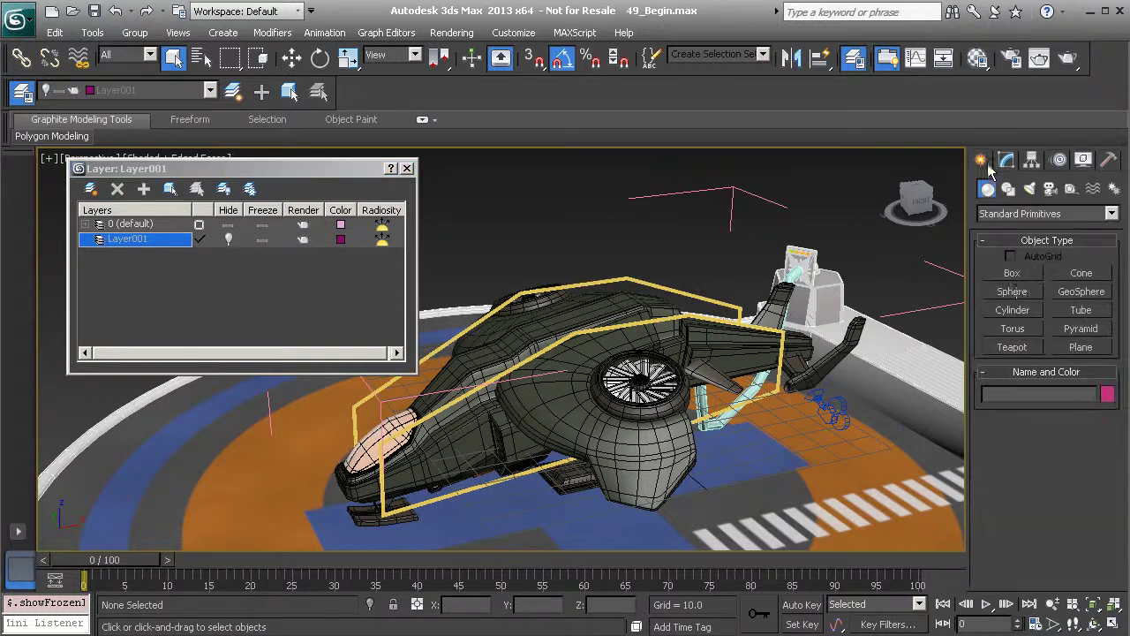
pyautogui.click(1012, 275)
pyautogui.keyDown('alt'); pyautogui.moveTo(493, 279); pyautogui.dragTo(555, 349, button='middle'); pyautogui.keyUp('alt')
pyautogui.moveTo(468, 389); pyautogui.dragTo(543, 420)
pyautogui.click(563, 297)
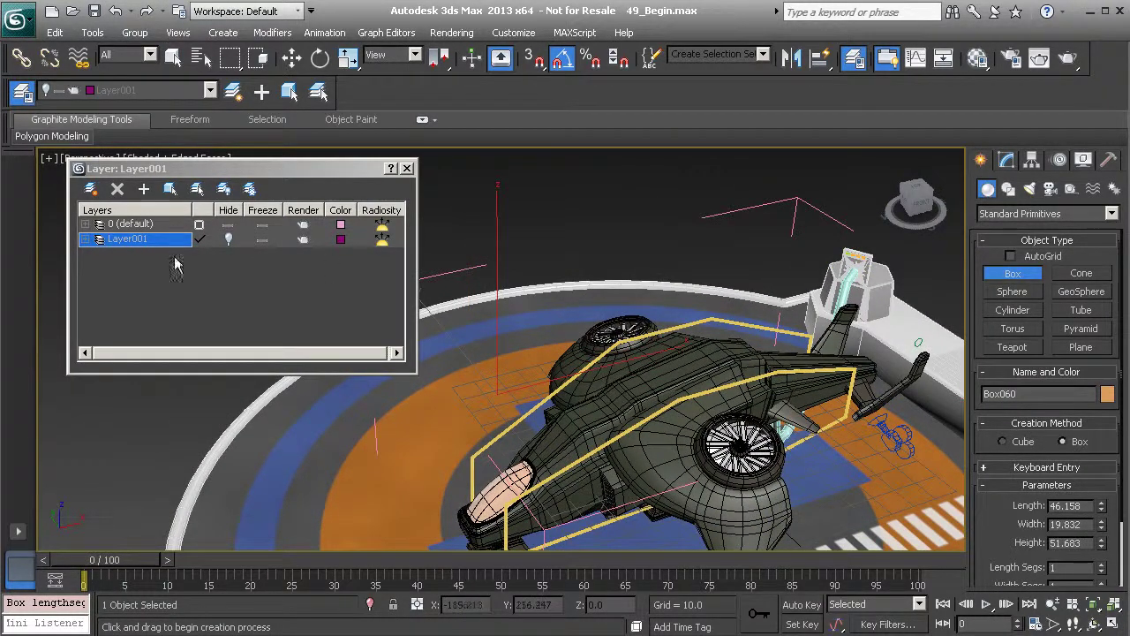
pyautogui.rightClick(542, 268)
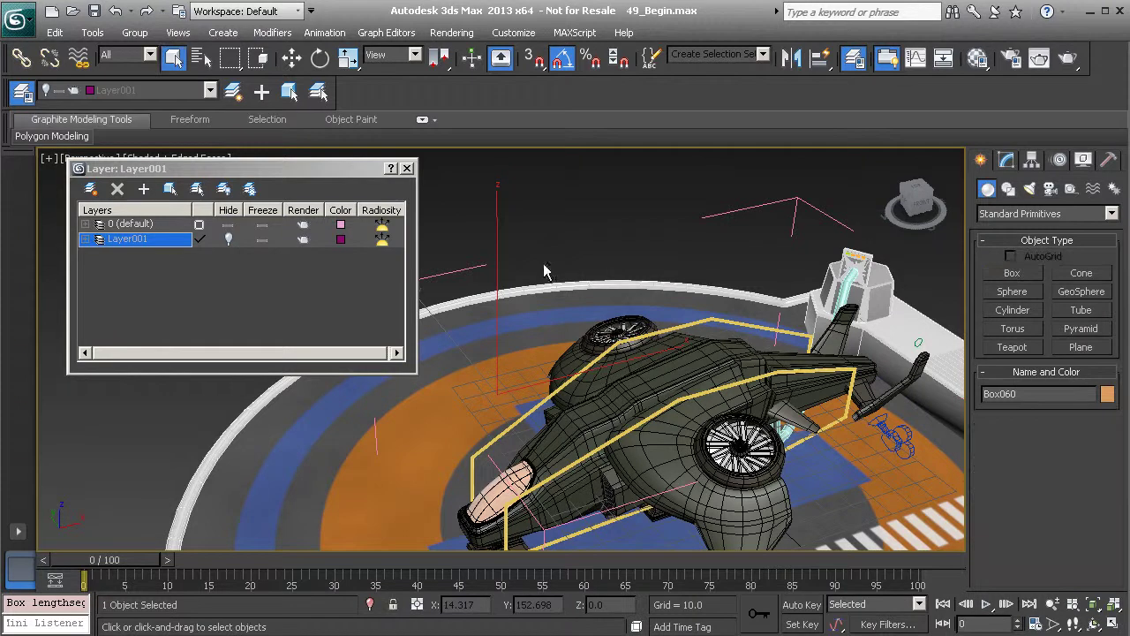
pyautogui.click(229, 239)
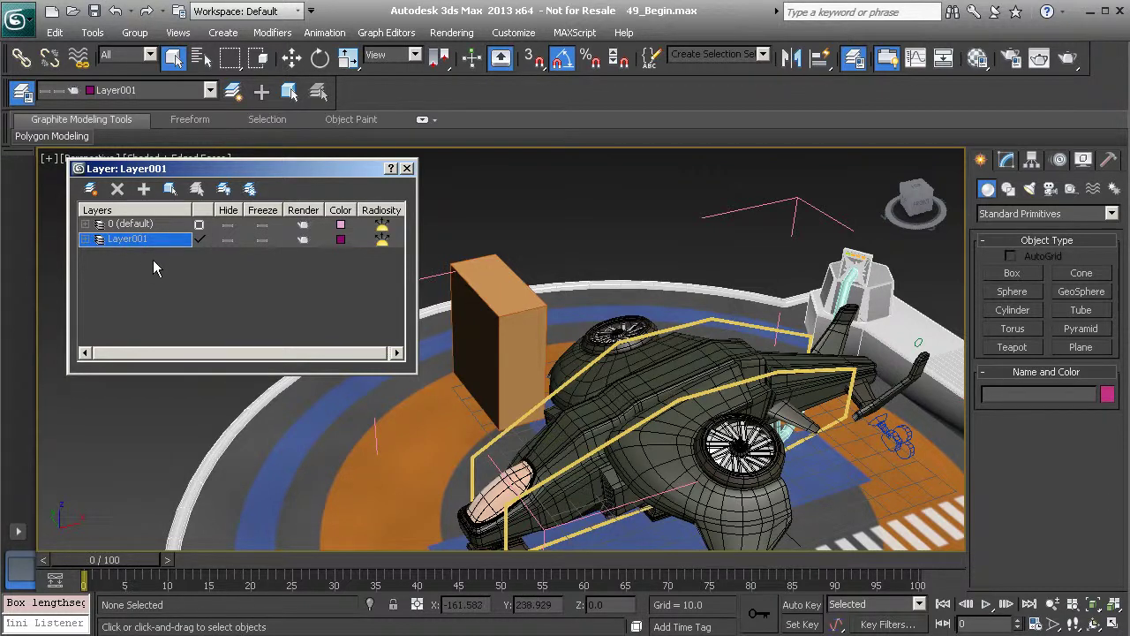
# Step: Make 0 (default) the current layer and delete the orange box
pyautogui.click(199, 226)
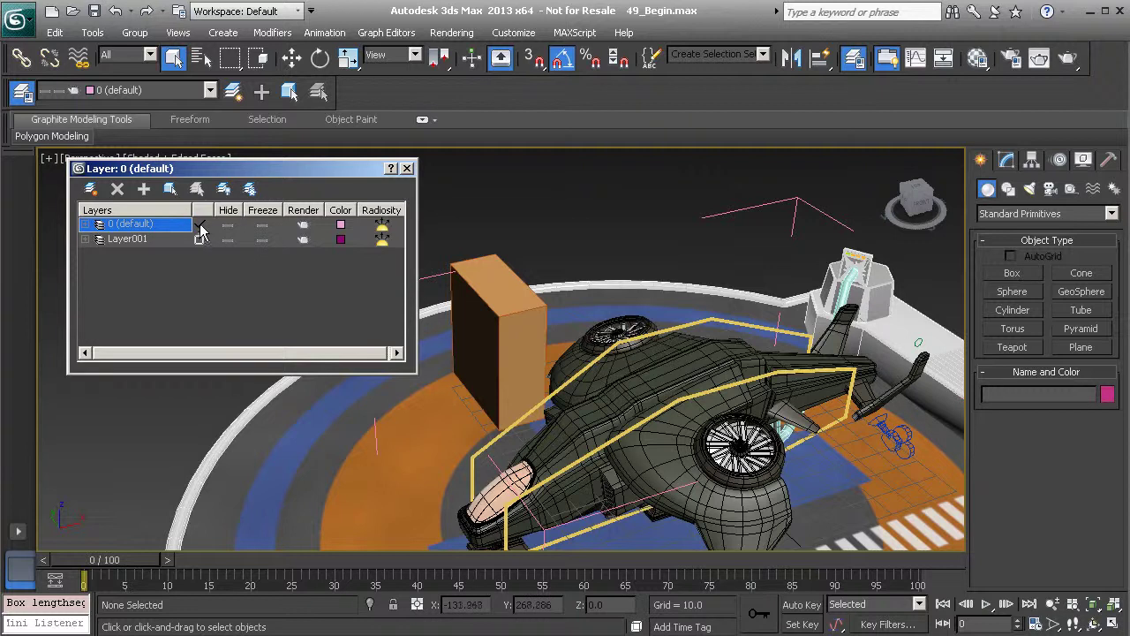
pyautogui.click(470, 271)
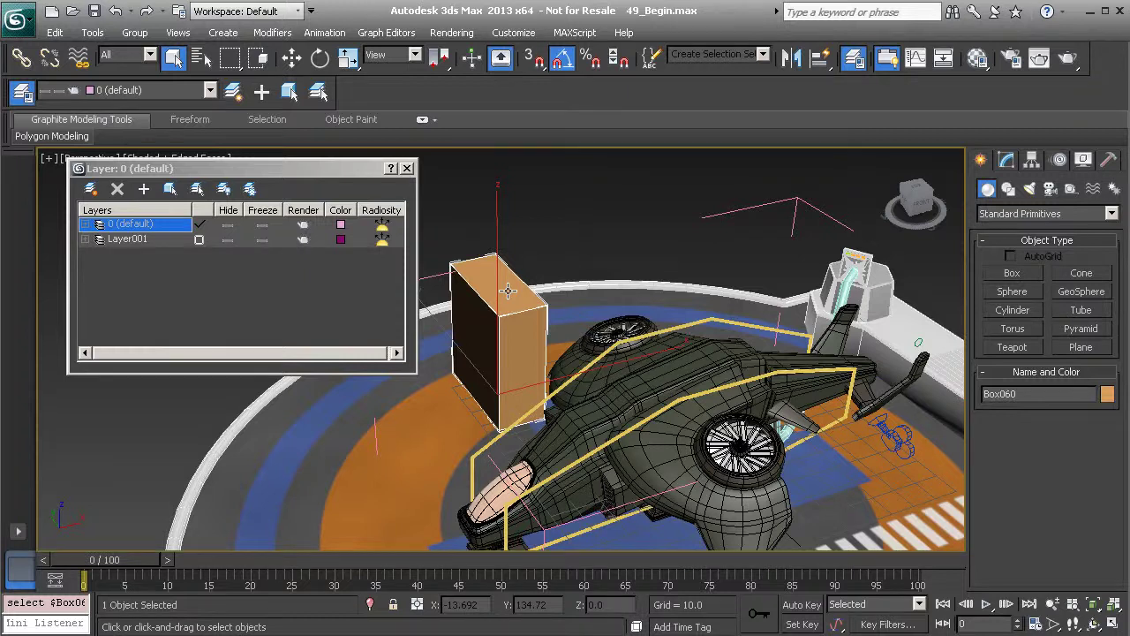
pyautogui.press('Delete')
# Step: Rename Layer001 to Aircraft
pyautogui.keyDown('alt'); pyautogui.moveTo(535, 318); pyautogui.dragTo(557, 285, button='middle'); pyautogui.keyUp('alt')
pyautogui.click(130, 227)
pyautogui.click(130, 239)
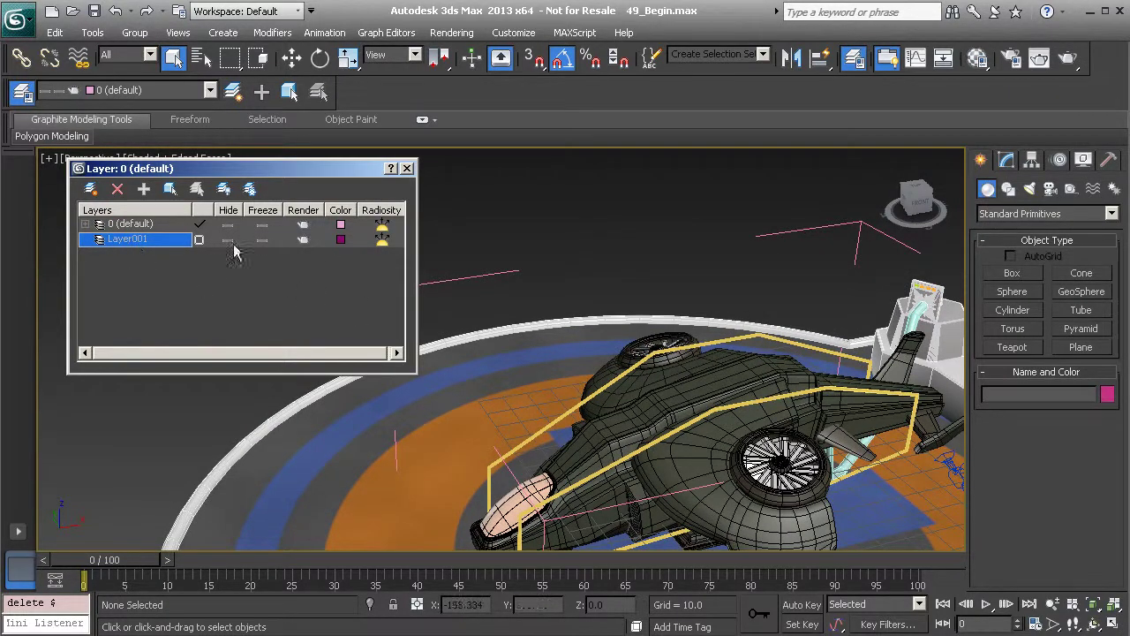
pyautogui.click(137, 240)
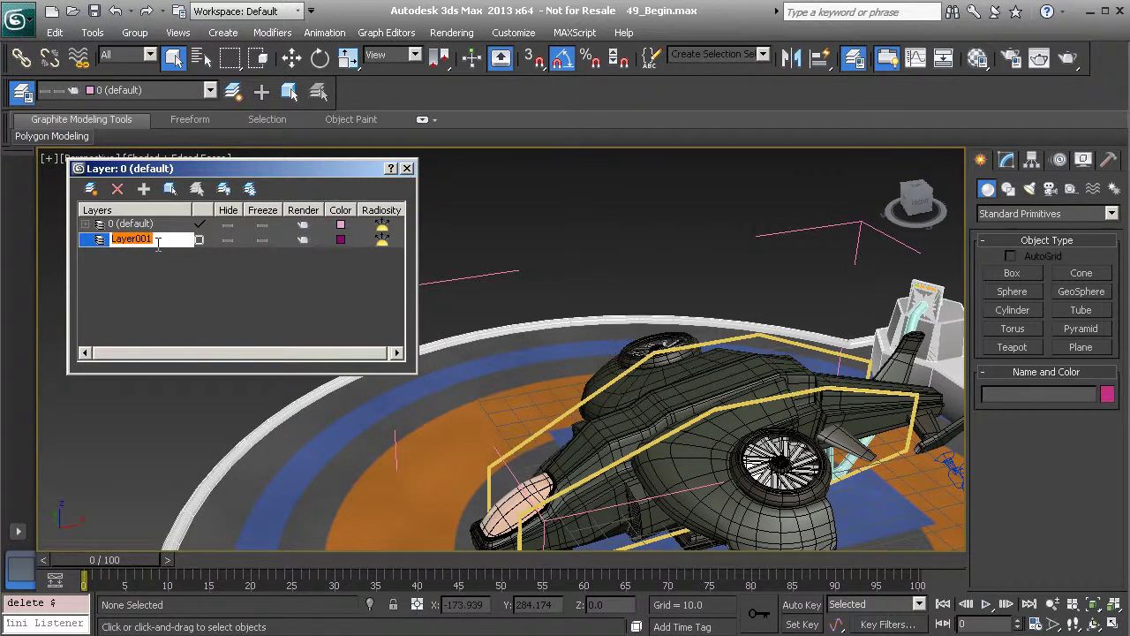
pyautogui.write('A')
pyautogui.click(165, 264)
# Step: Select the Grp_Aircraft01 helper together with all the aircraft's parts and add them to the Aircraft layer
pyautogui.keyDown('alt'); pyautogui.moveTo(521, 305); pyautogui.dragTo(521, 226, button='middle'); pyautogui.keyUp('alt')
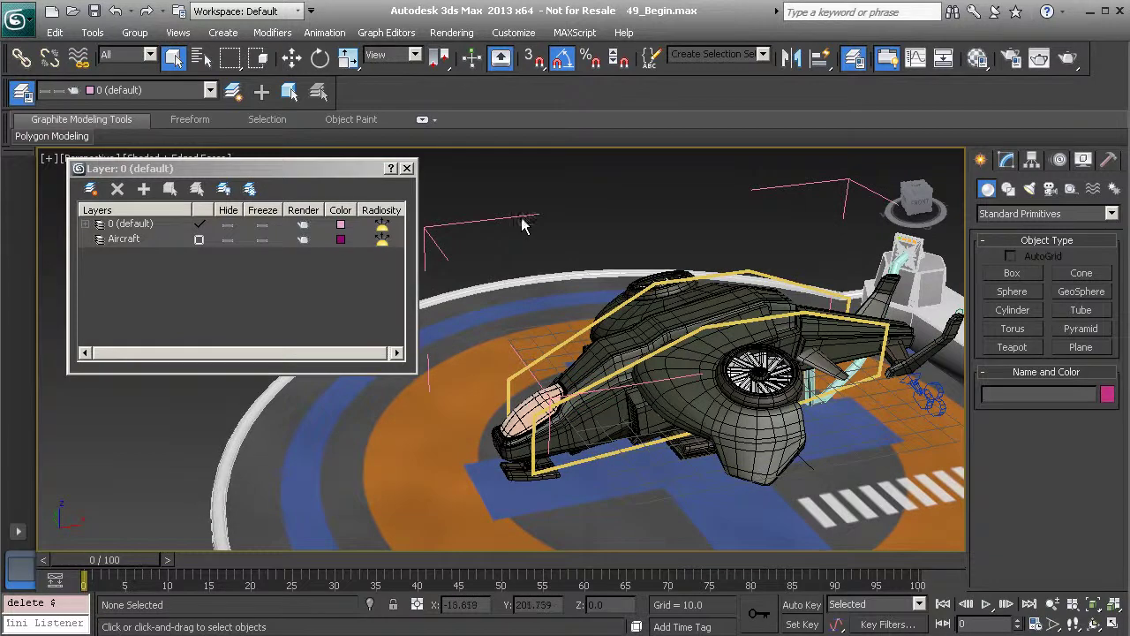
pyautogui.click(522, 219)
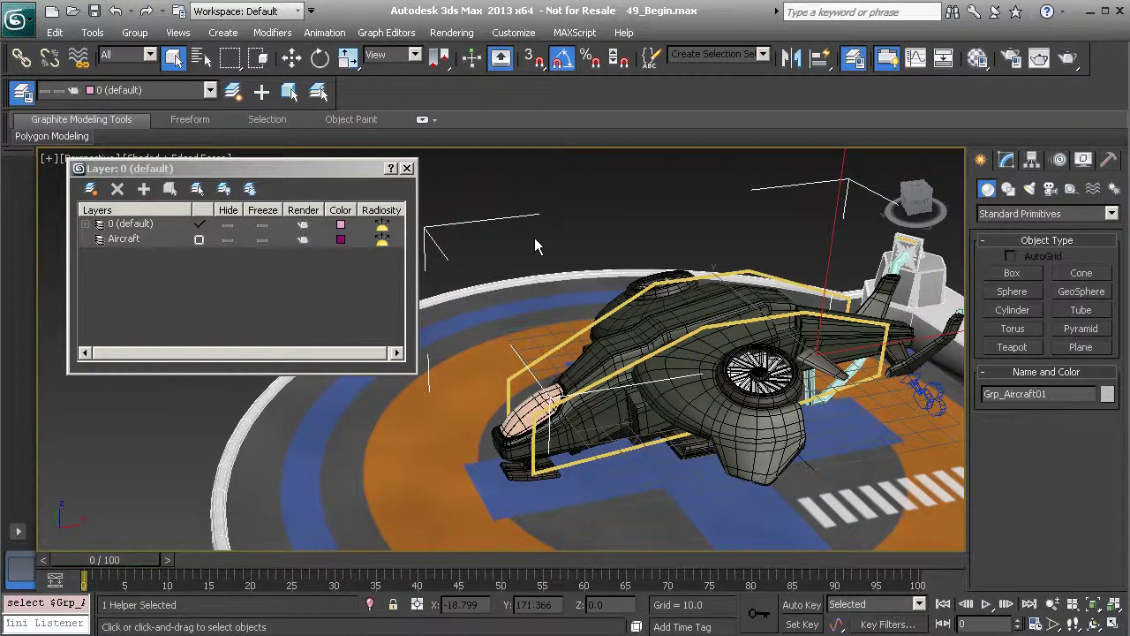
pyautogui.hotkey('ctrl', 'a')
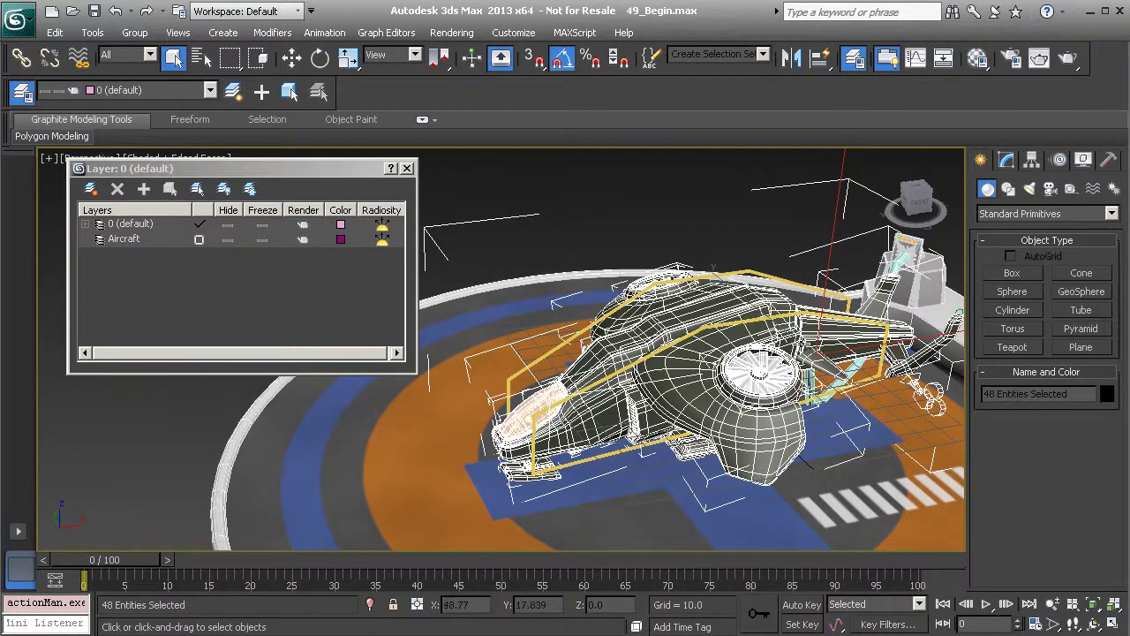
pyautogui.click(127, 241)
pyautogui.click(144, 190)
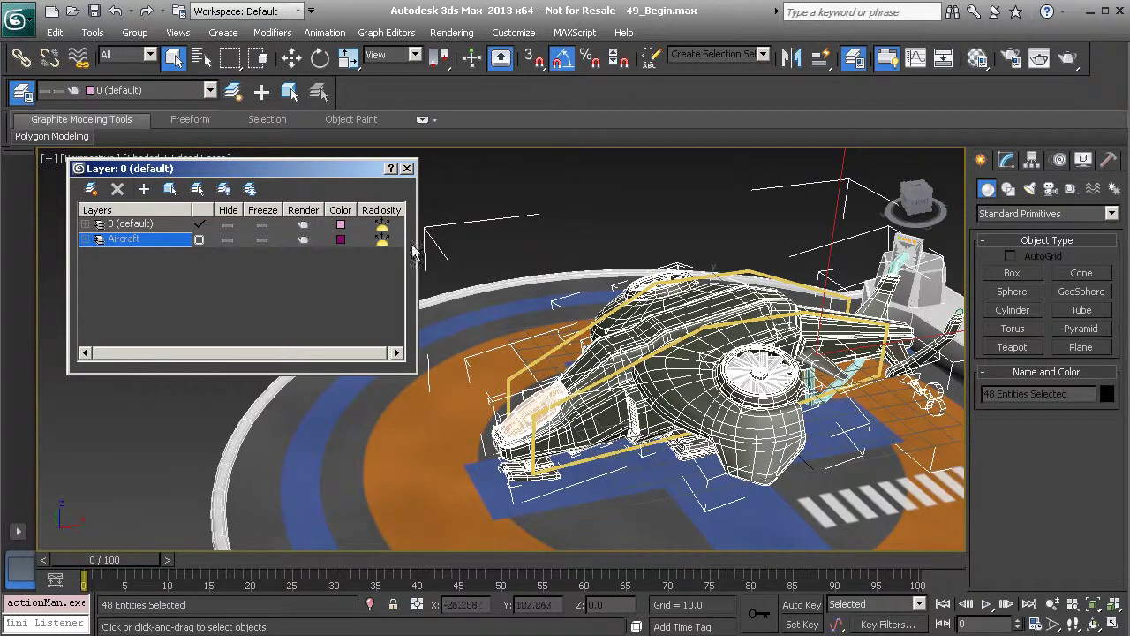
# Step: Clear the selection and toggle the Aircraft layer's visibility, ending with the layer hidden
pyautogui.click(598, 242)
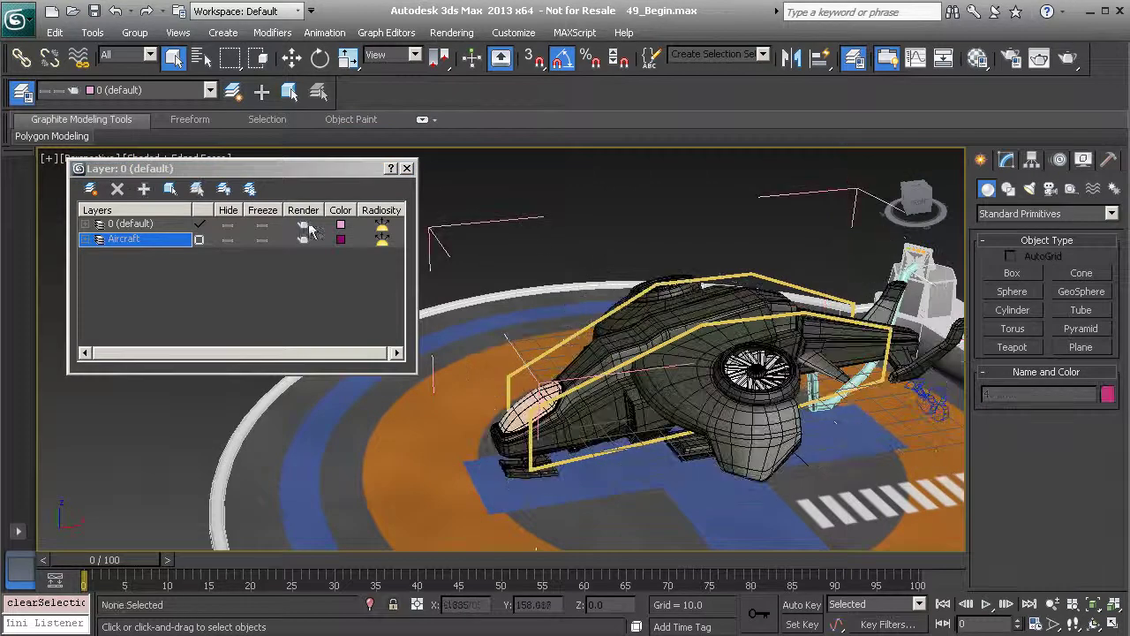
pyautogui.click(229, 238)
pyautogui.click(229, 238)
pyautogui.click(229, 239)
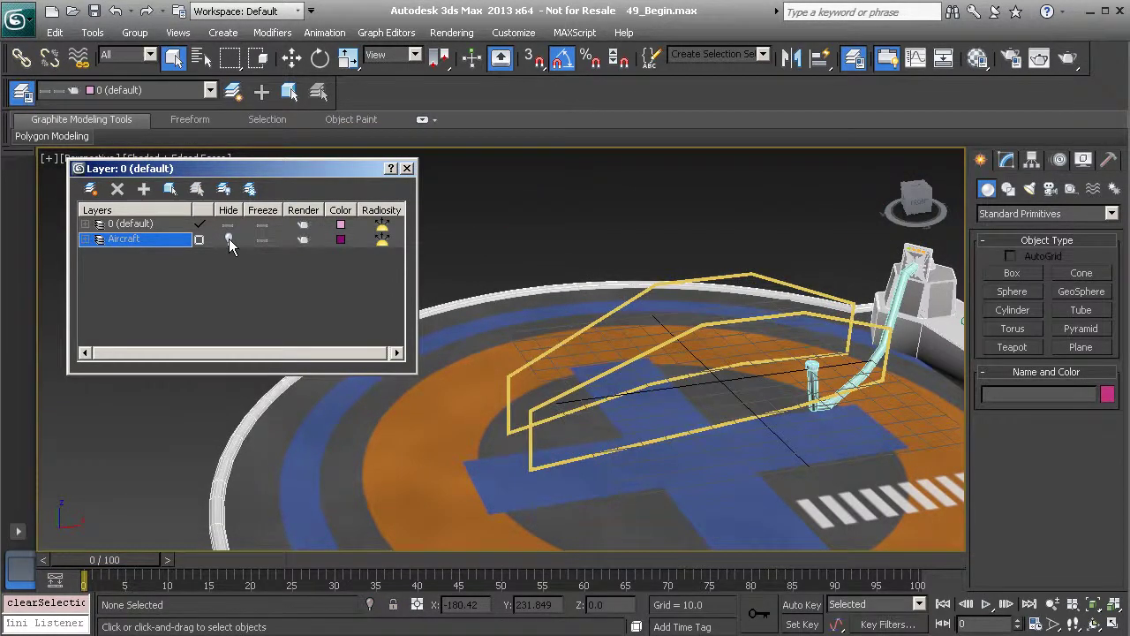
# Step: Unhide the Aircraft layer and freeze it, testing whether the aircraft can still be selected in the viewport
pyautogui.click(228, 238)
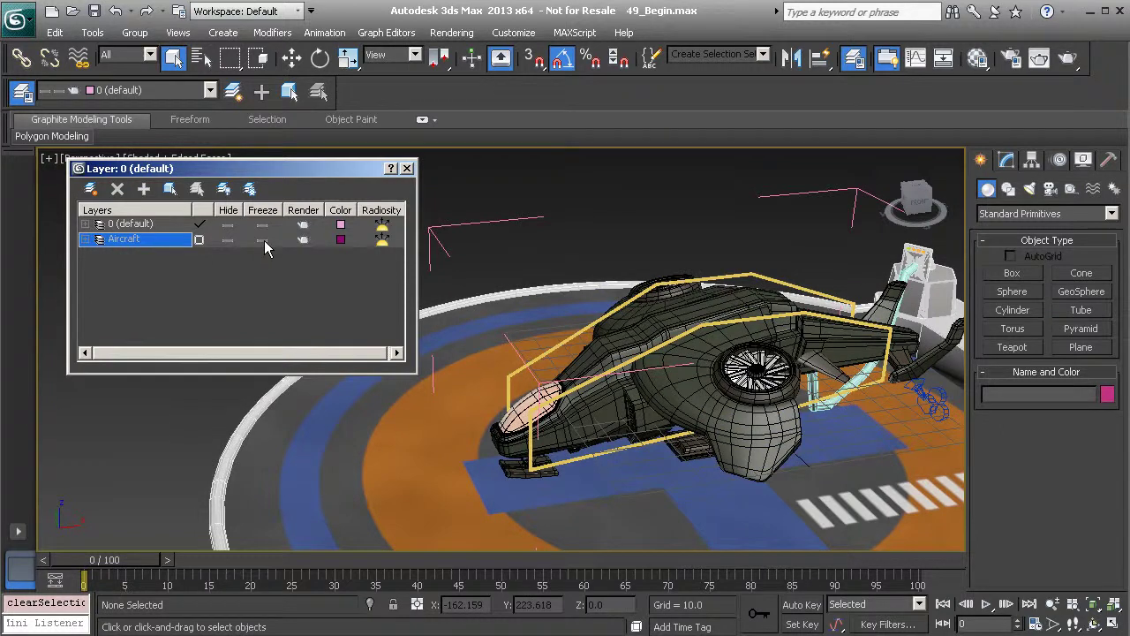
pyautogui.click(262, 240)
pyautogui.click(660, 314)
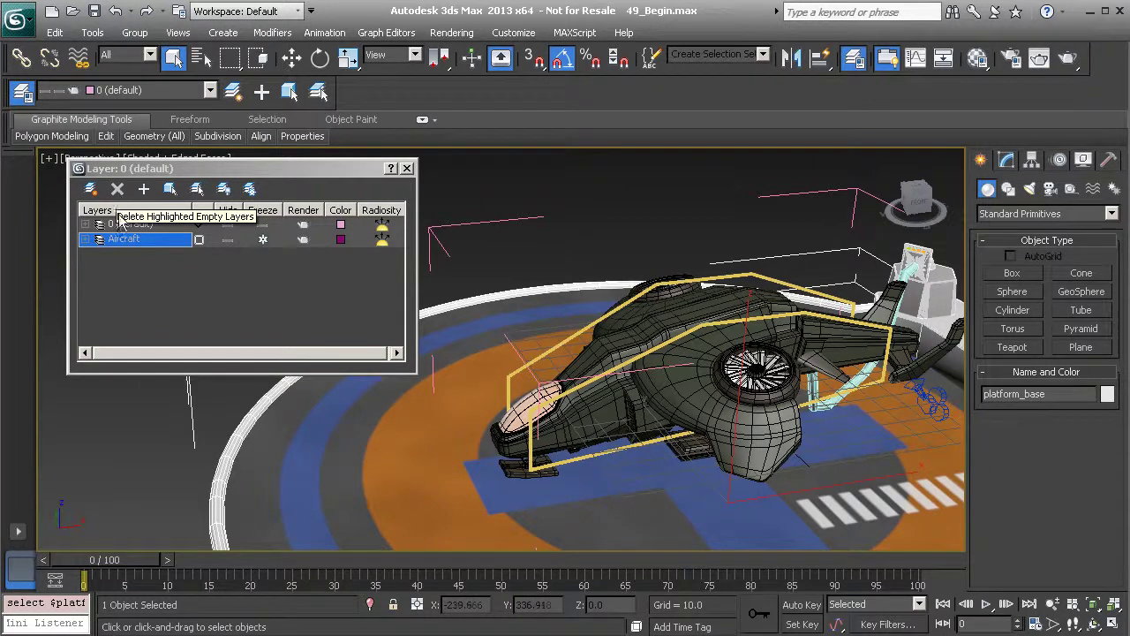
# Step: Unfreeze the Aircraft layer and select the aircraft's body in the viewport
pyautogui.click(139, 242)
pyautogui.click(145, 258)
pyautogui.click(143, 242)
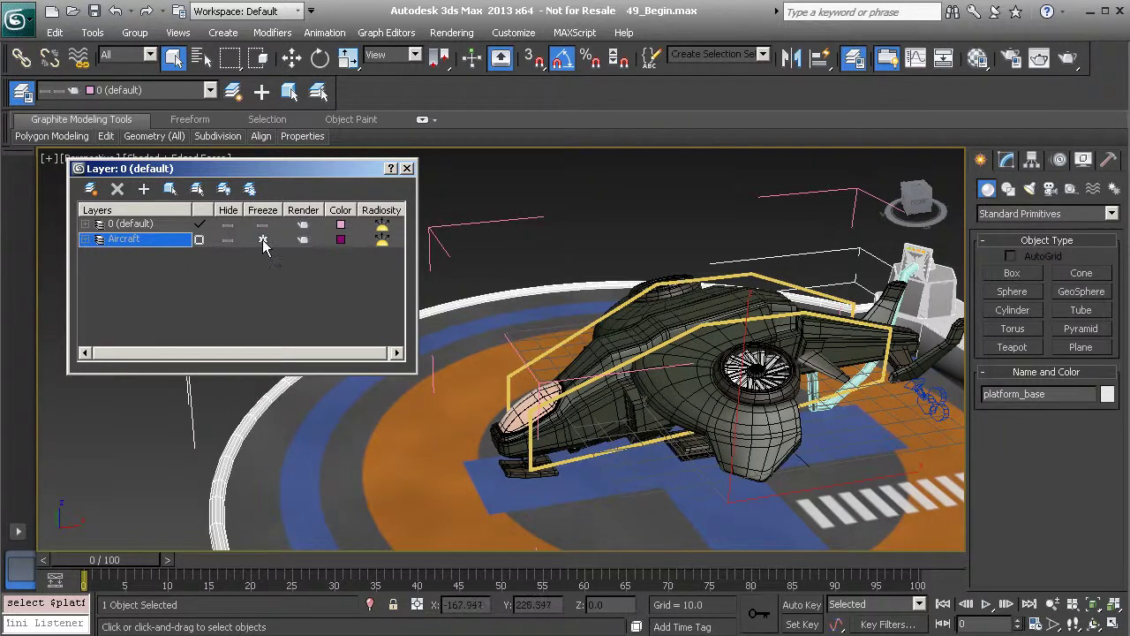
pyautogui.click(668, 319)
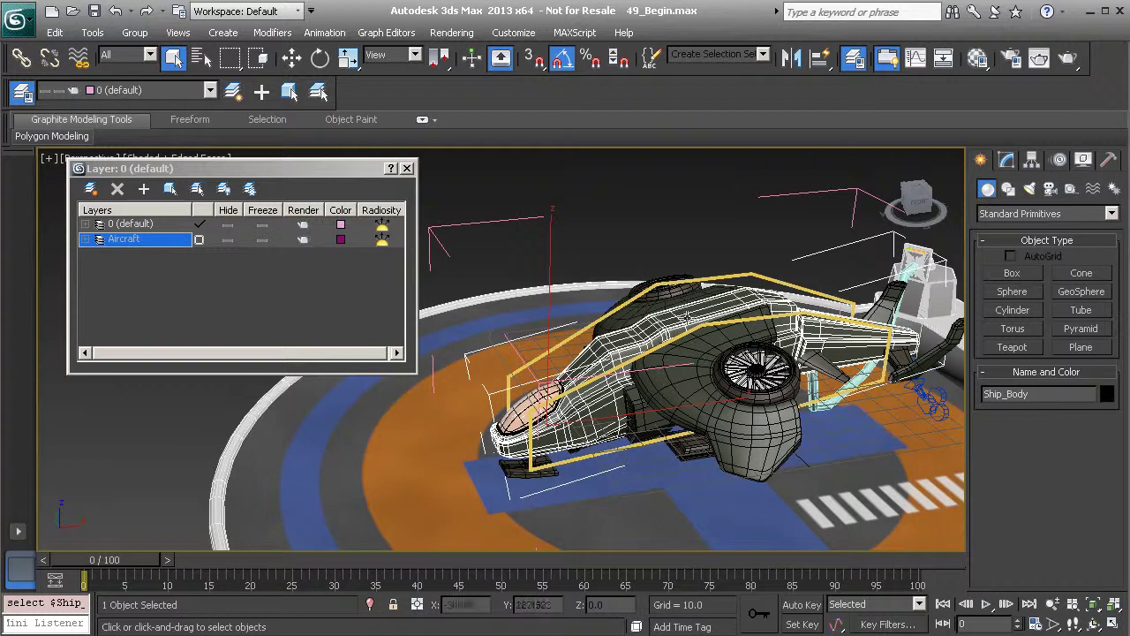
# Step: Select the Grp_Aircraft01 helper with all the aircraft's parts and add them to the 0 (default) layer
pyautogui.click(509, 221)
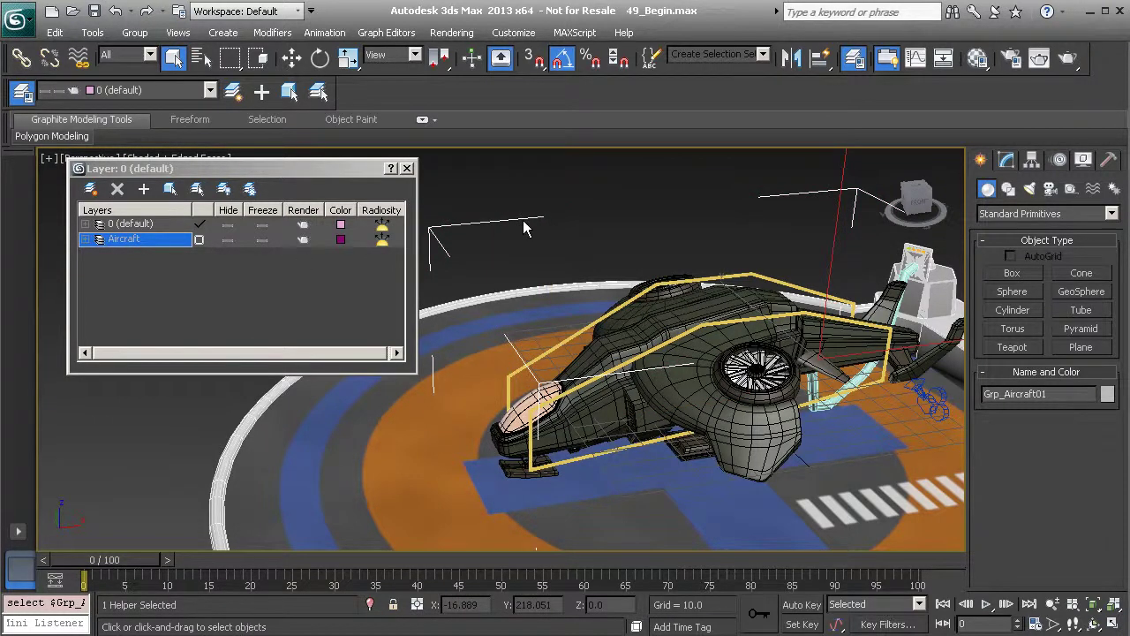
pyautogui.doubleClick(524, 221)
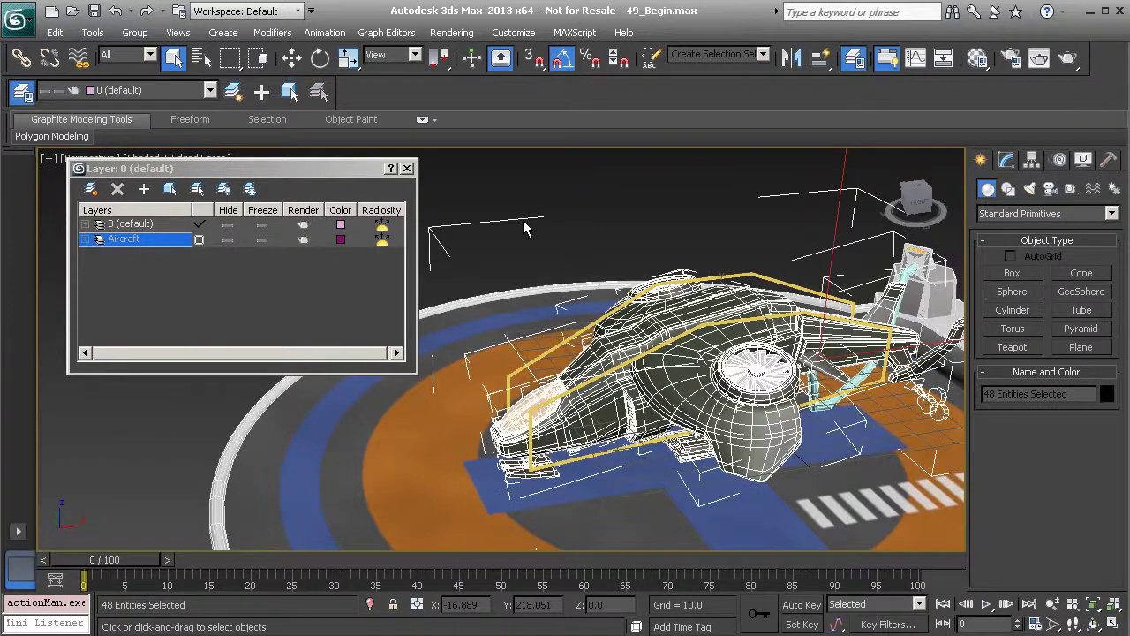
pyautogui.click(144, 227)
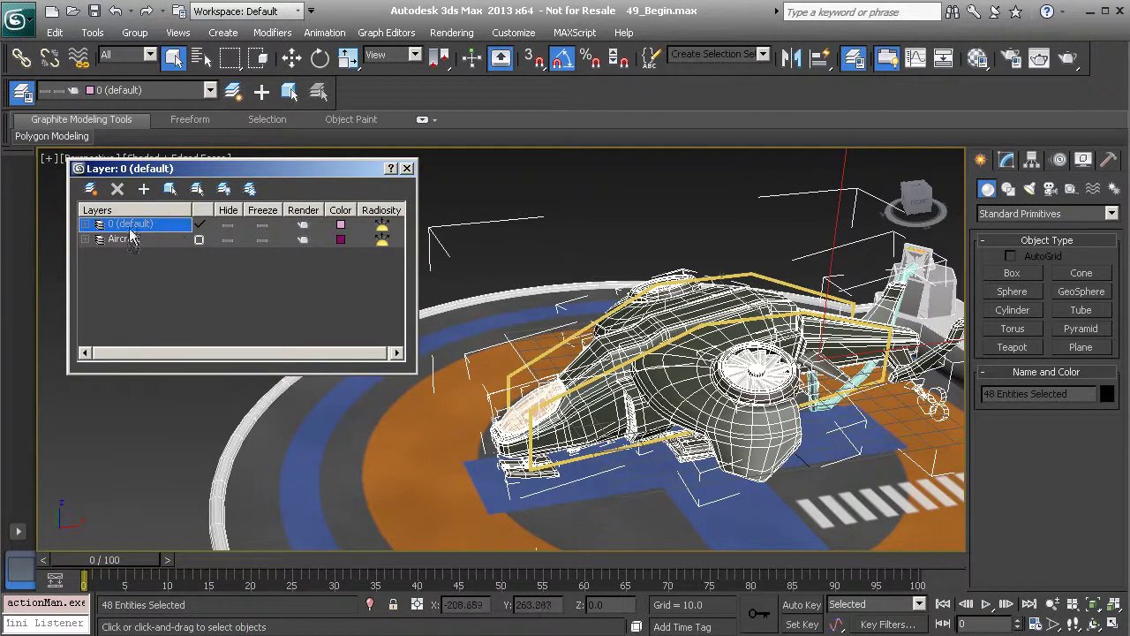
pyautogui.click(143, 191)
# Step: Delete the emptied Aircraft layer
pyautogui.click(127, 251)
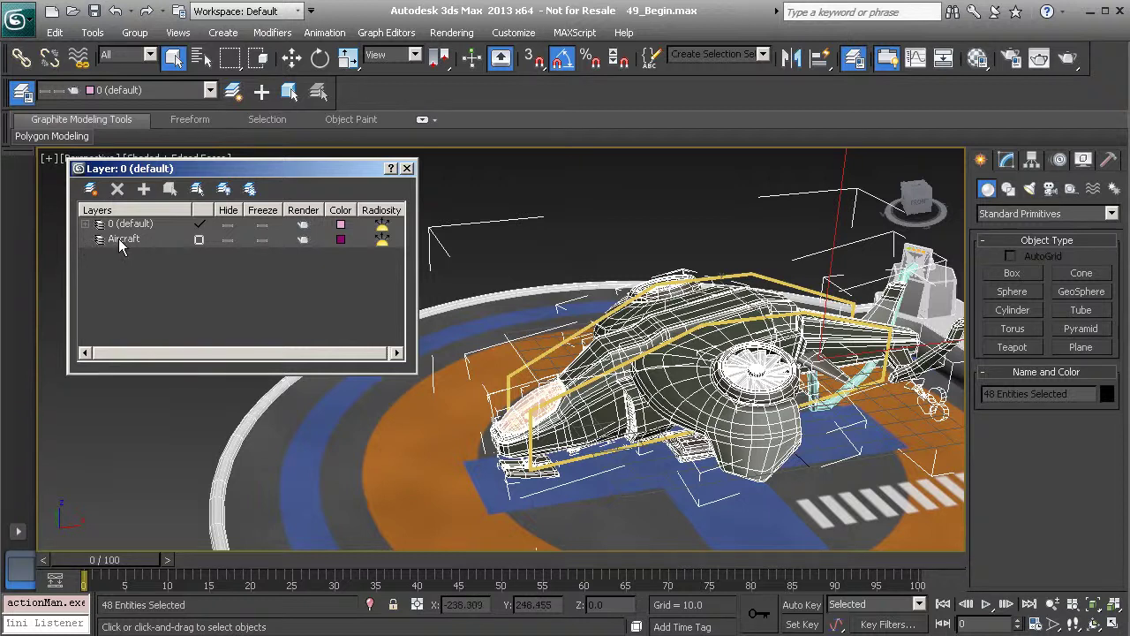
pyautogui.click(122, 247)
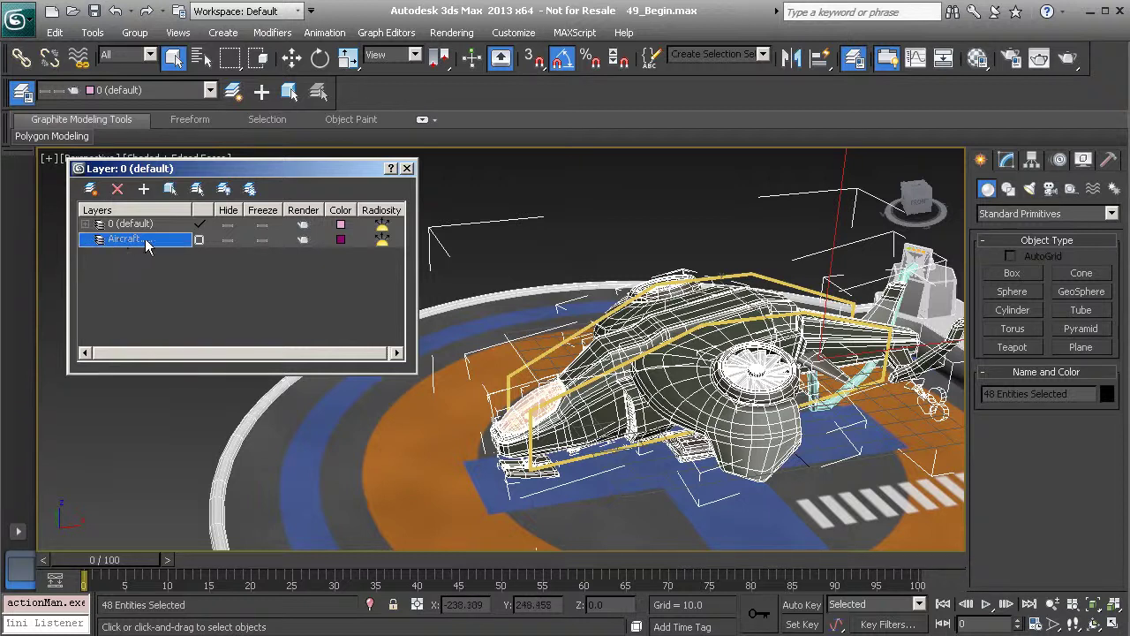
pyautogui.click(117, 190)
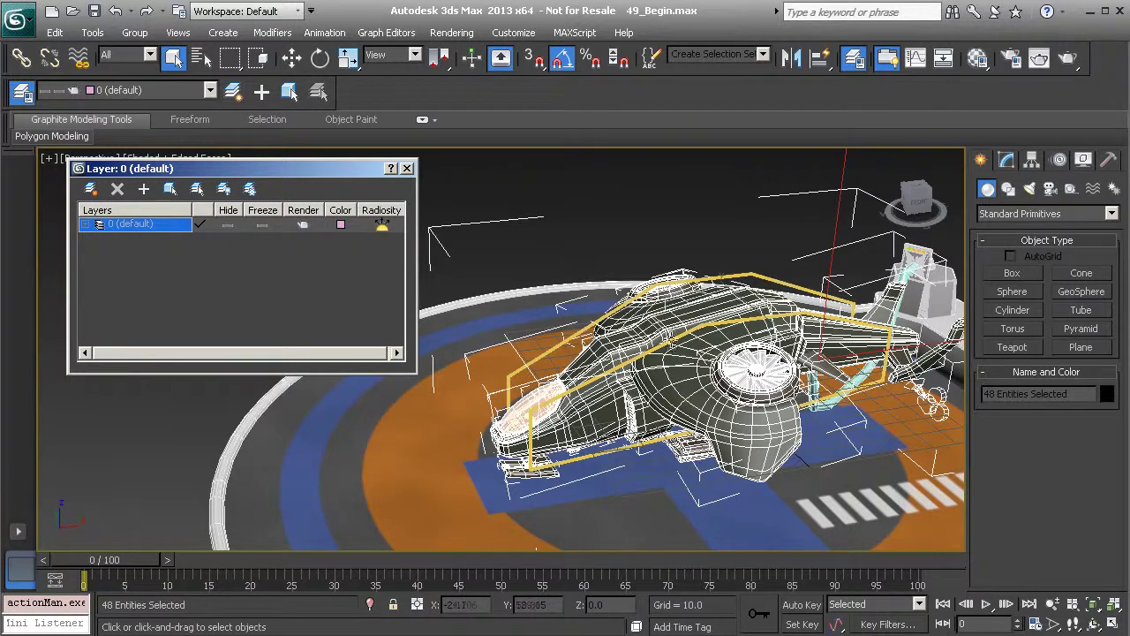
# Step: Create a new layer containing the selected aircraft objects and toggle its visibility, ending with the layer shown
pyautogui.click(91, 192)
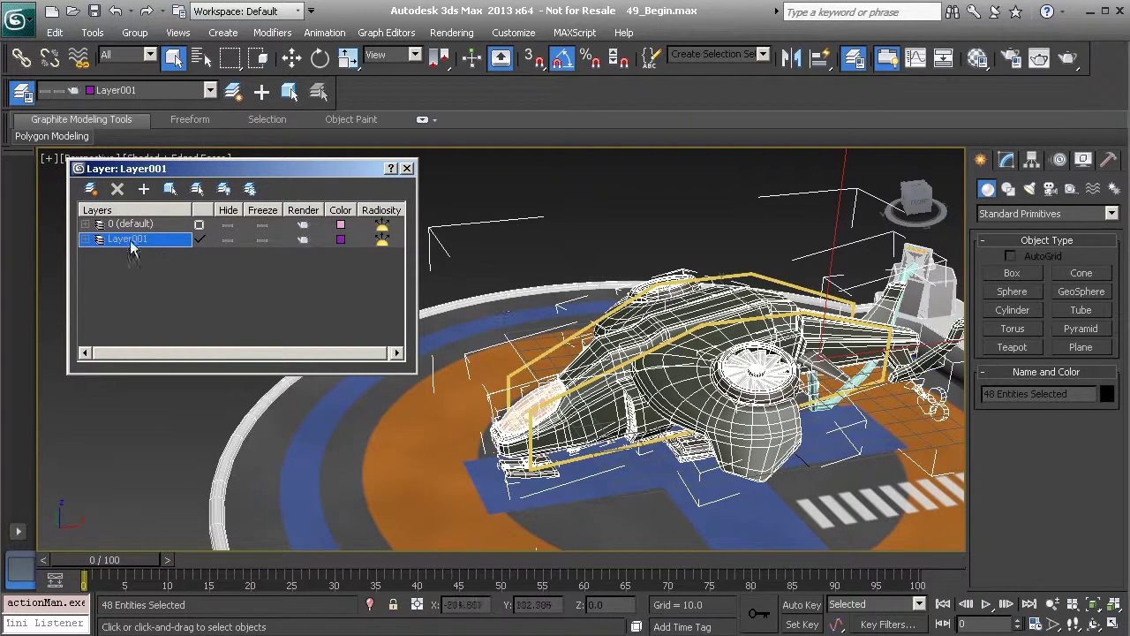
pyautogui.click(229, 242)
pyautogui.click(229, 241)
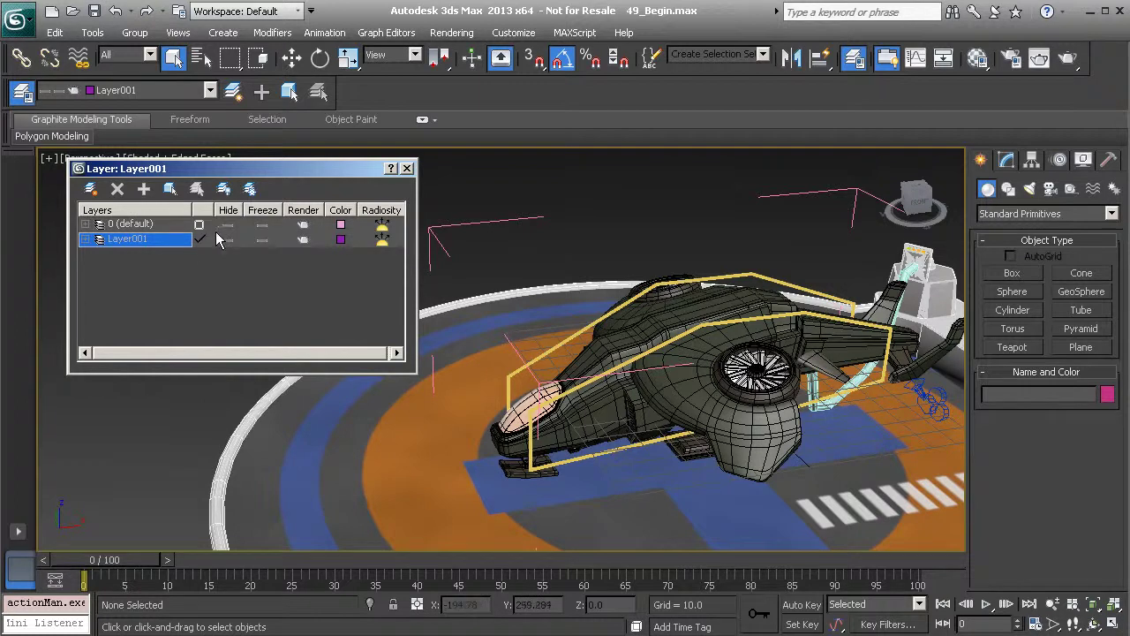
# Step: Make 0 (default) the current layer and rename Layer001 to Aircraft
pyautogui.click(199, 226)
pyautogui.click(152, 240)
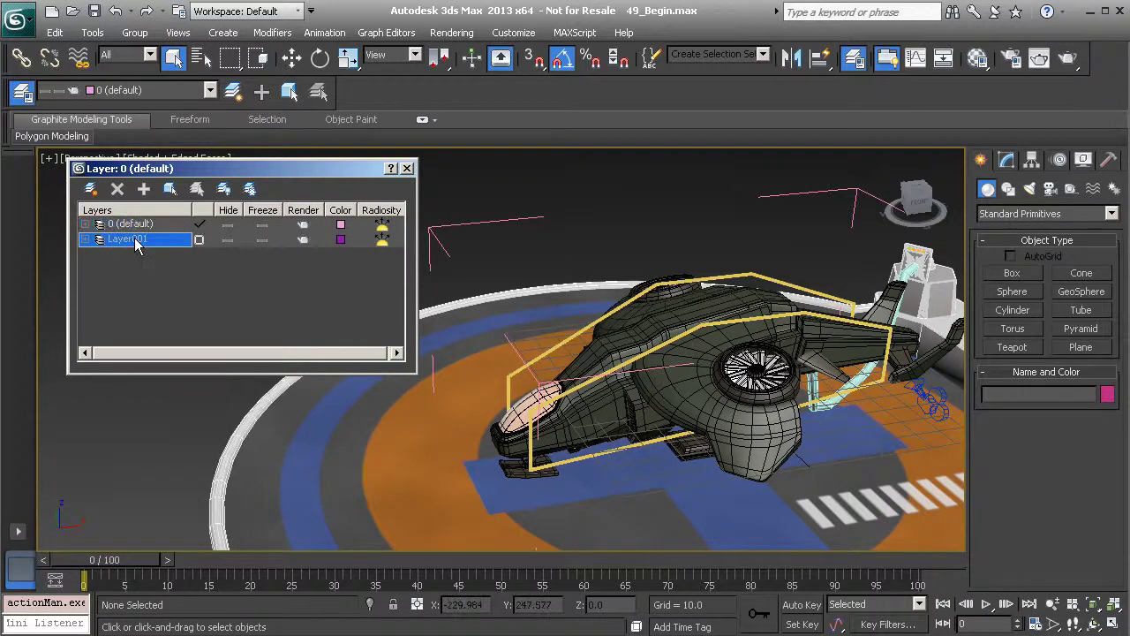
pyautogui.click(132, 241)
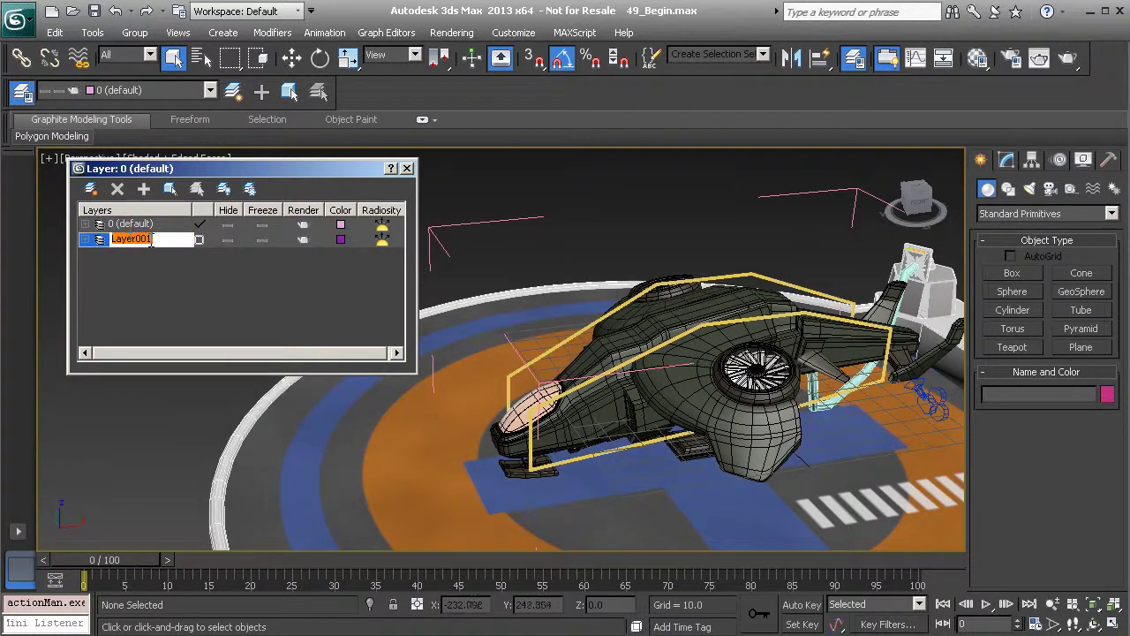
pyautogui.write('Aircraft')
pyautogui.press('Return')
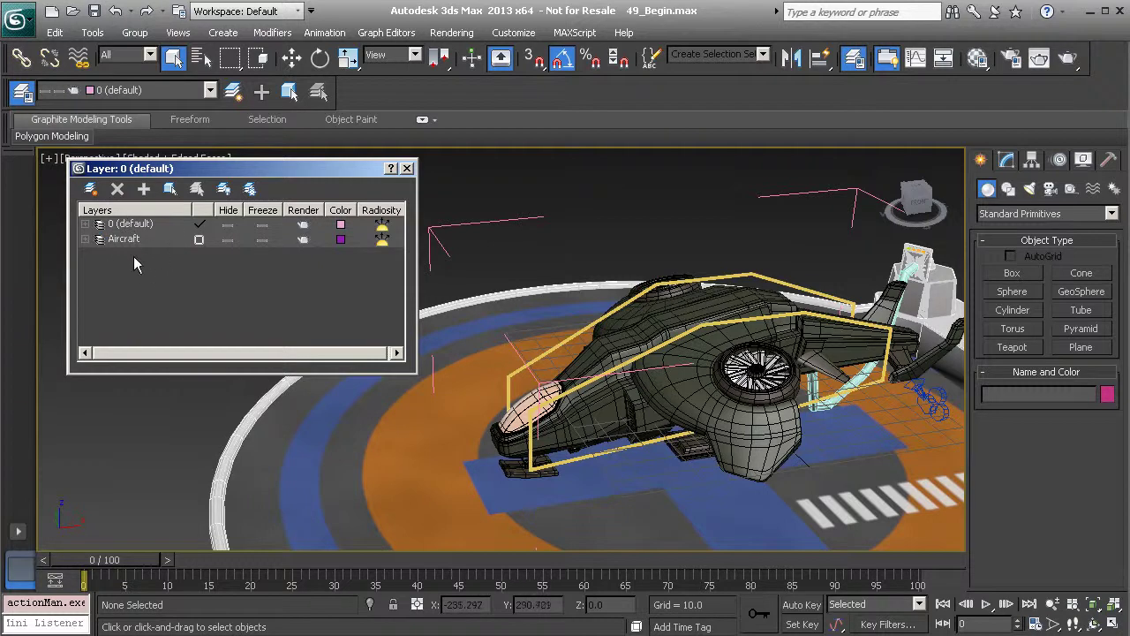
# Step: Expand the Aircraft layer to review its objects and their individual hide and freeze settings, and collapse it again
pyautogui.click(85, 239)
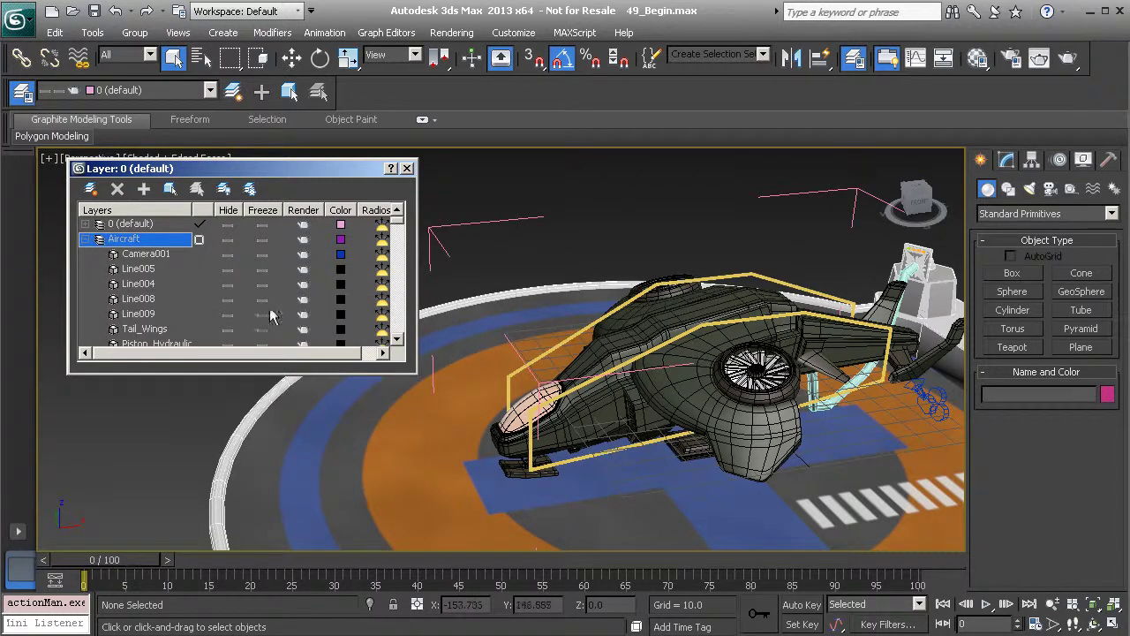
pyautogui.moveTo(400, 221); pyautogui.dragTo(400, 233)
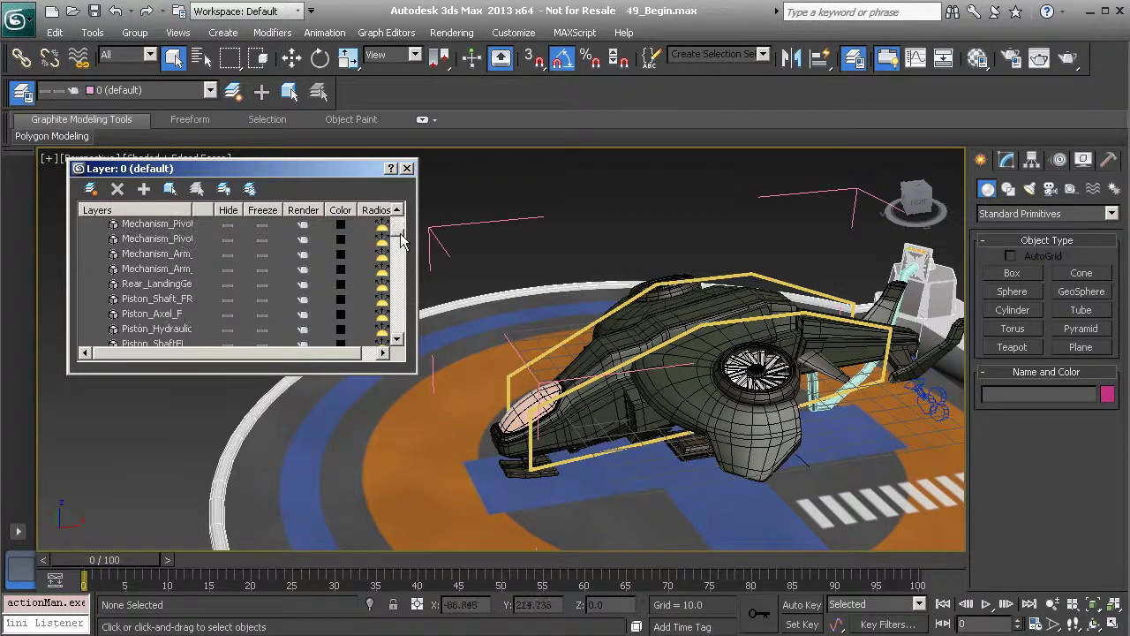
pyautogui.click(225, 255)
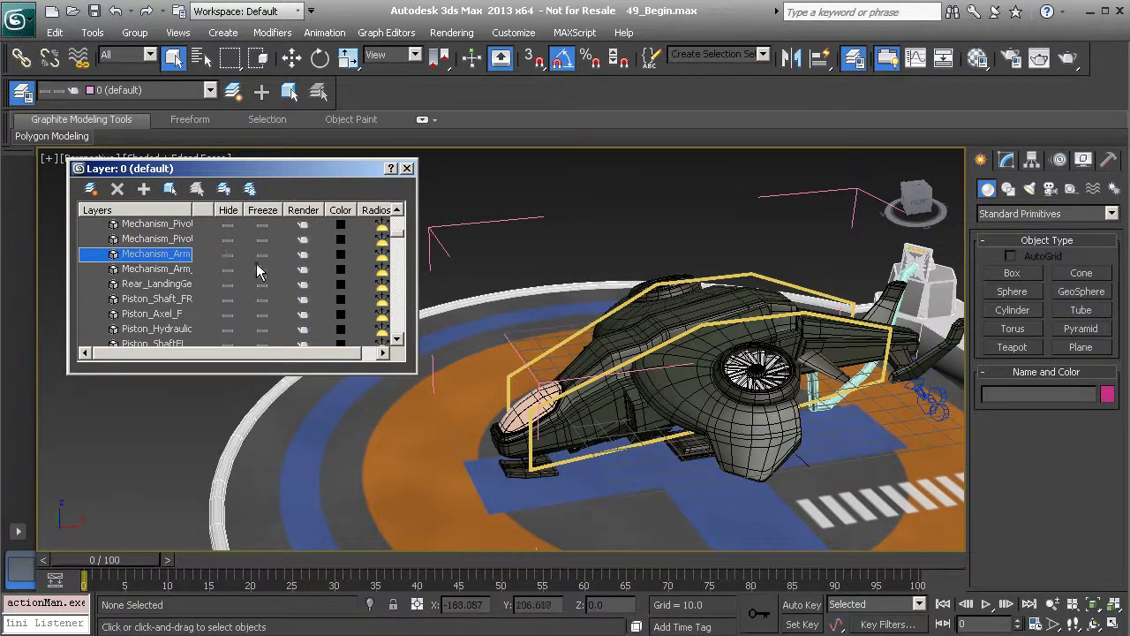
pyautogui.scroll(5, 235, 263)
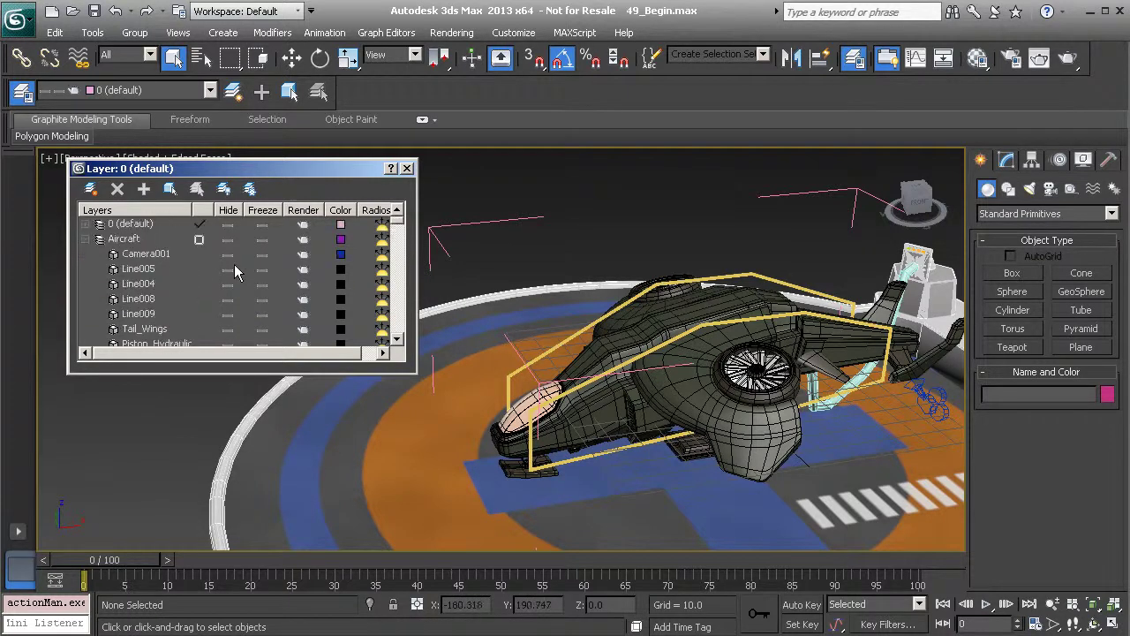
pyautogui.click(86, 238)
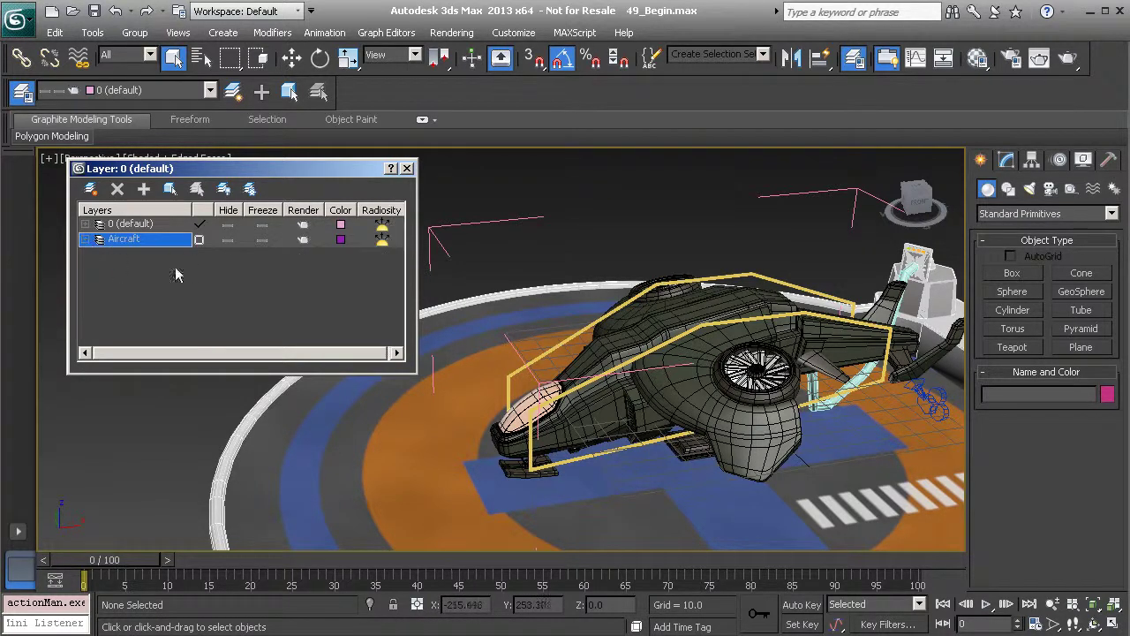
# Step: Hide the Aircraft layer and place the yellow Anim_Aircraft01 control shape on a new layer
pyautogui.moveTo(262, 169); pyautogui.dragTo(259, 192)
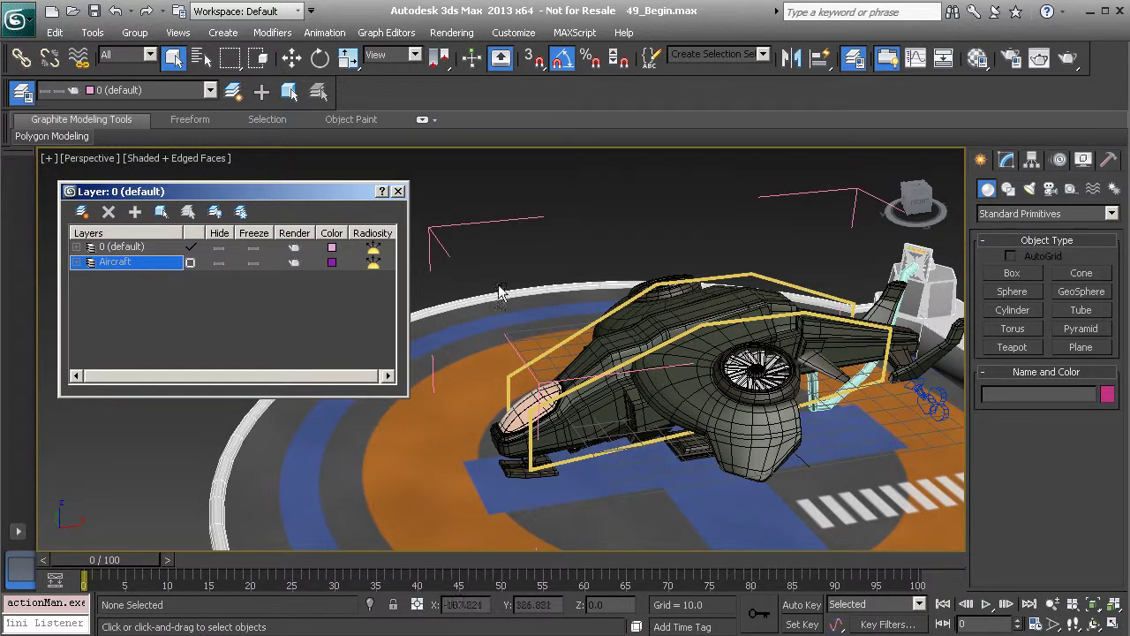
pyautogui.click(219, 263)
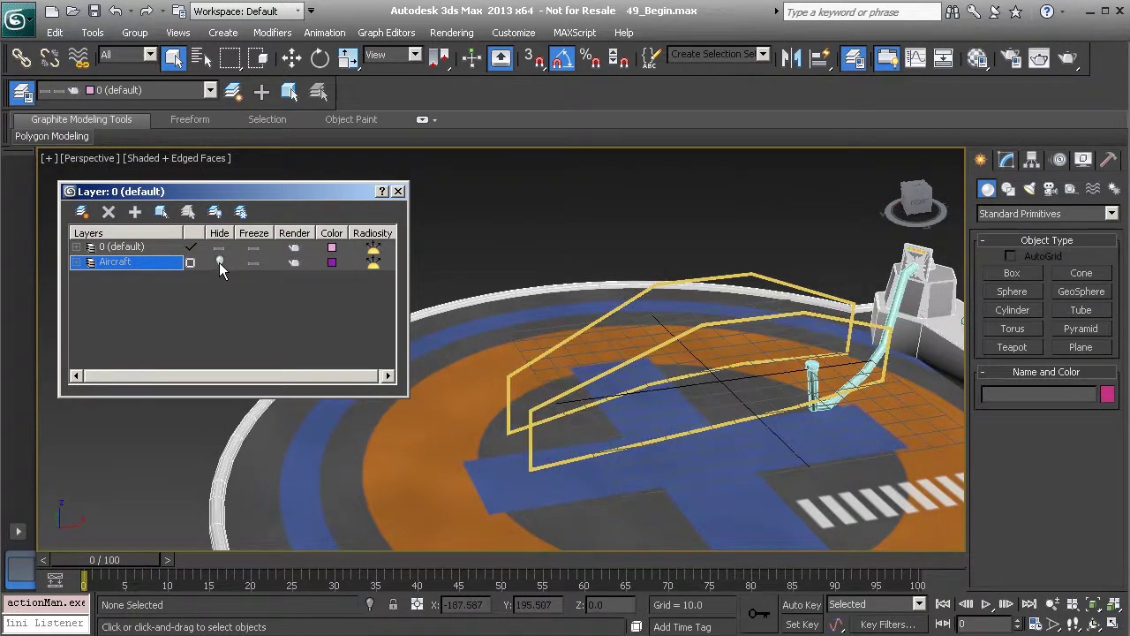
pyautogui.keyDown('alt'); pyautogui.moveTo(543, 276); pyautogui.dragTo(591, 265, button='middle'); pyautogui.keyUp('alt')
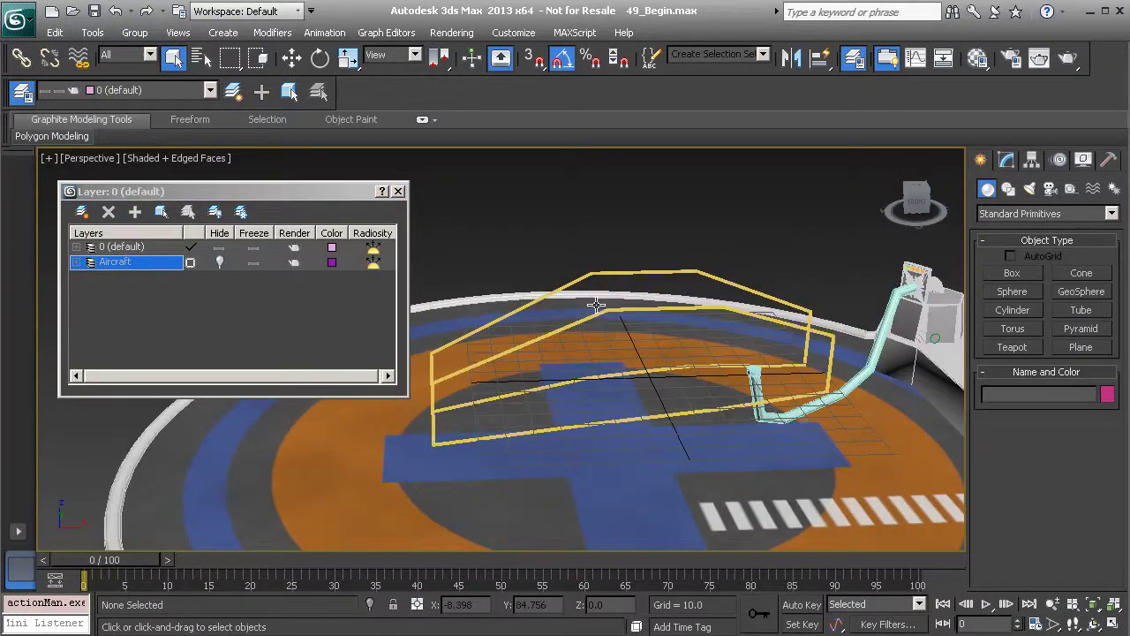
pyautogui.click(612, 270)
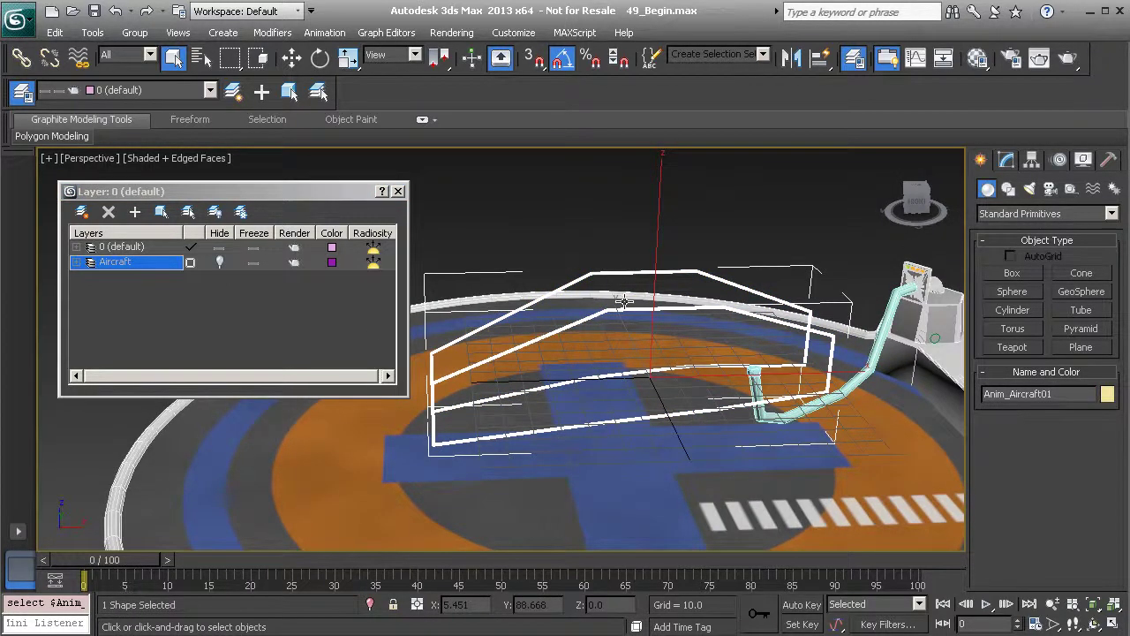
pyautogui.scroll(-1, 589, 240)
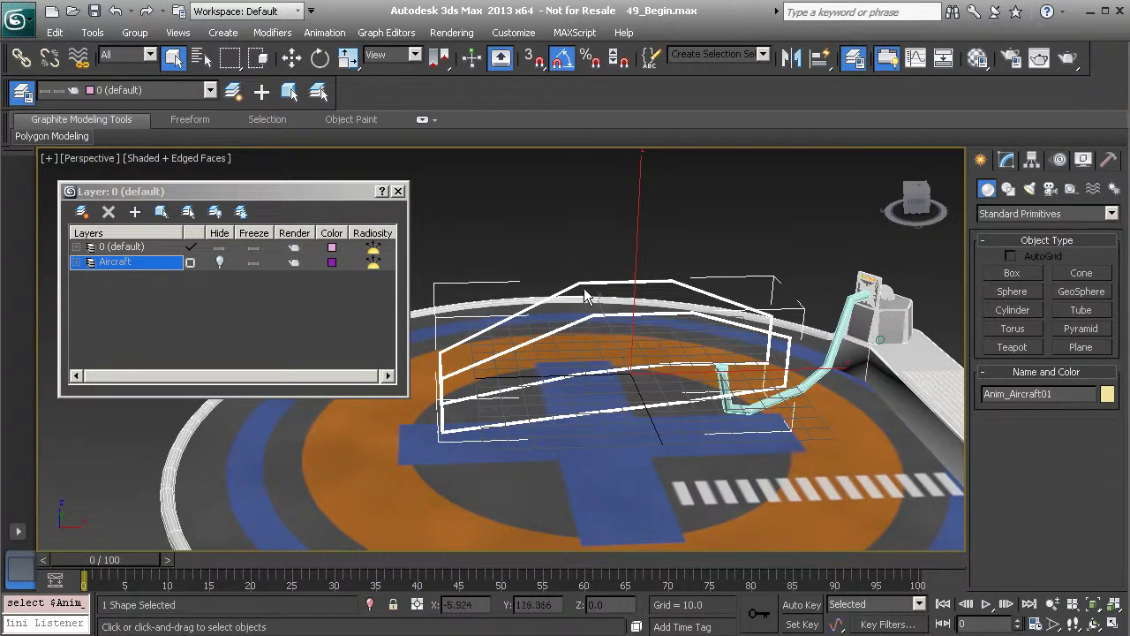
pyautogui.click(82, 213)
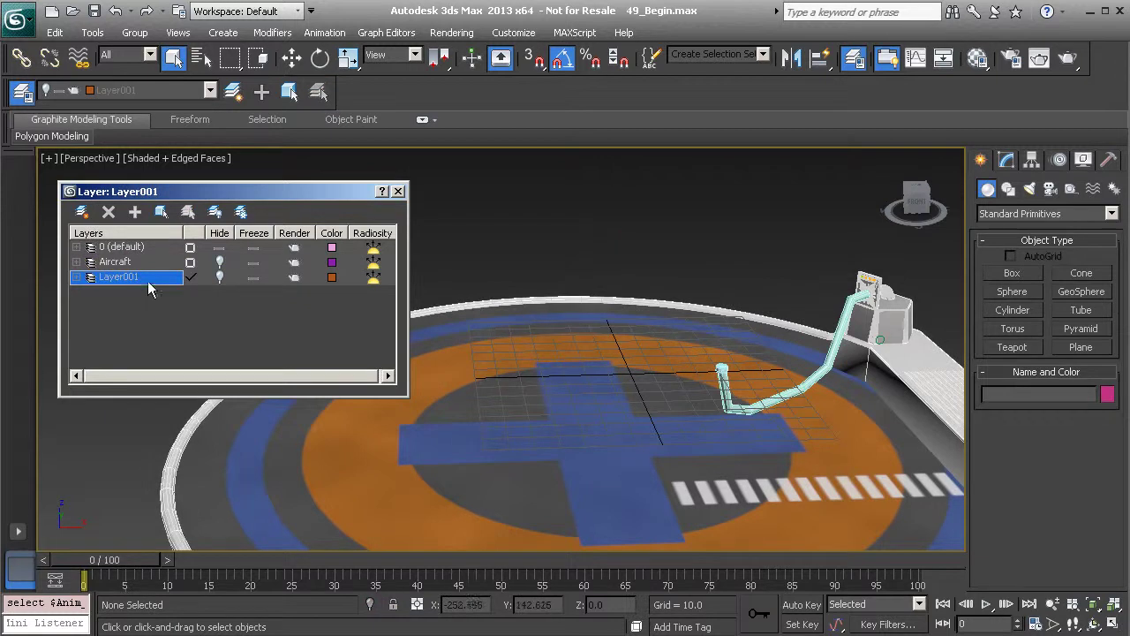
# Step: Make 0 (default) the current layer and rename the new Layer001 to Controls
pyautogui.click(190, 250)
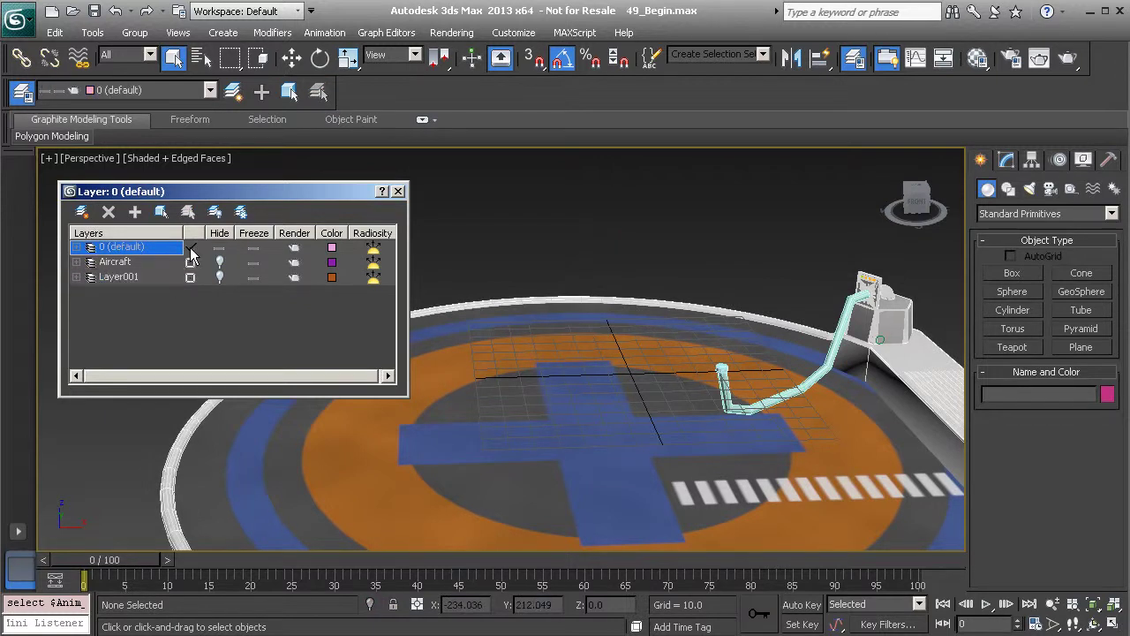
pyautogui.click(133, 277)
pyautogui.click(124, 277)
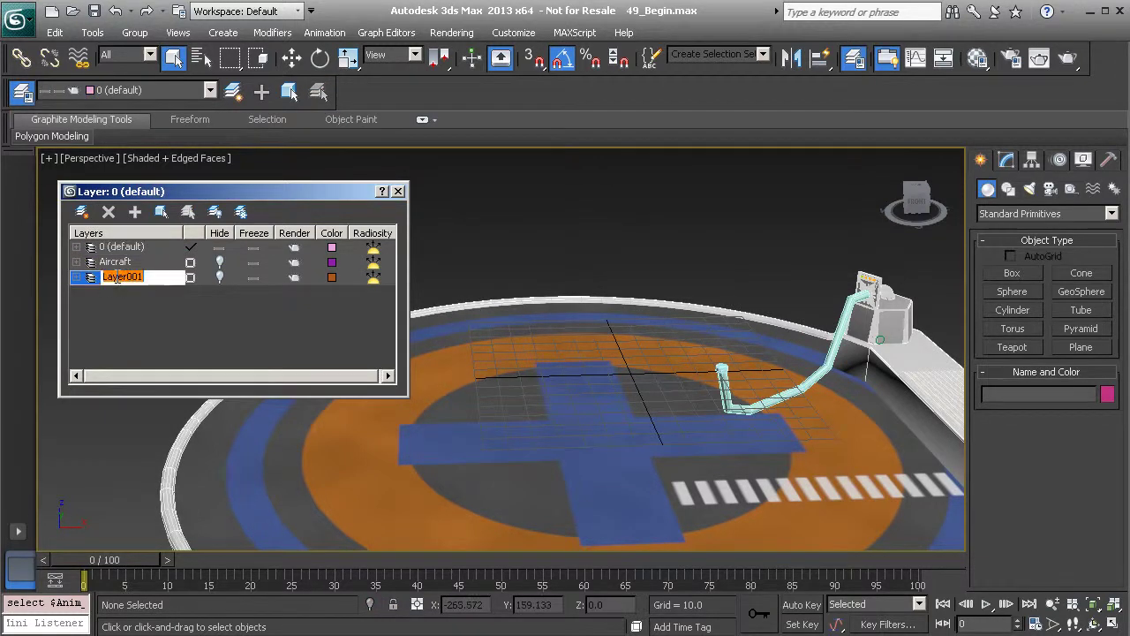
pyautogui.write('Controls')
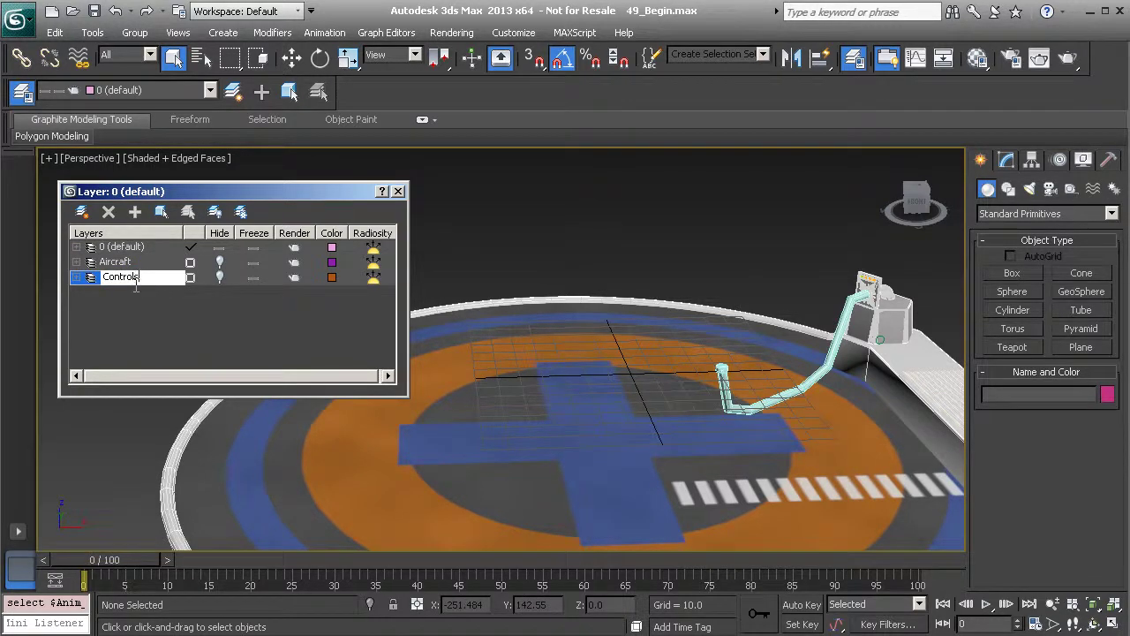
pyautogui.click(135, 288)
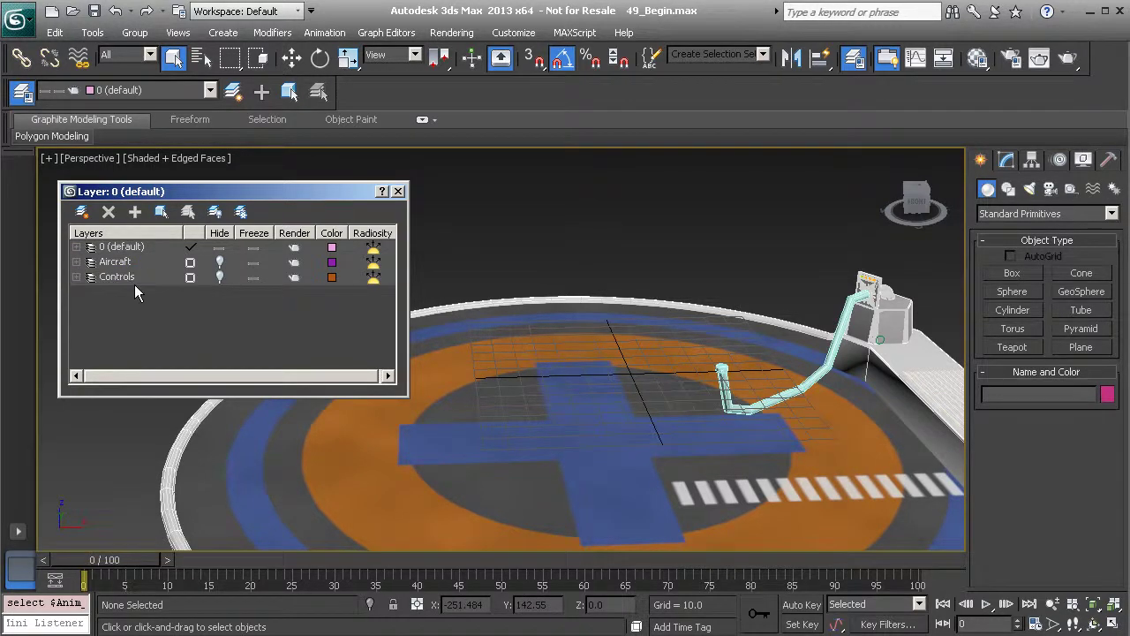
# Step: Show the Controls layer briefly to check its contents, and hide it again
pyautogui.click(220, 279)
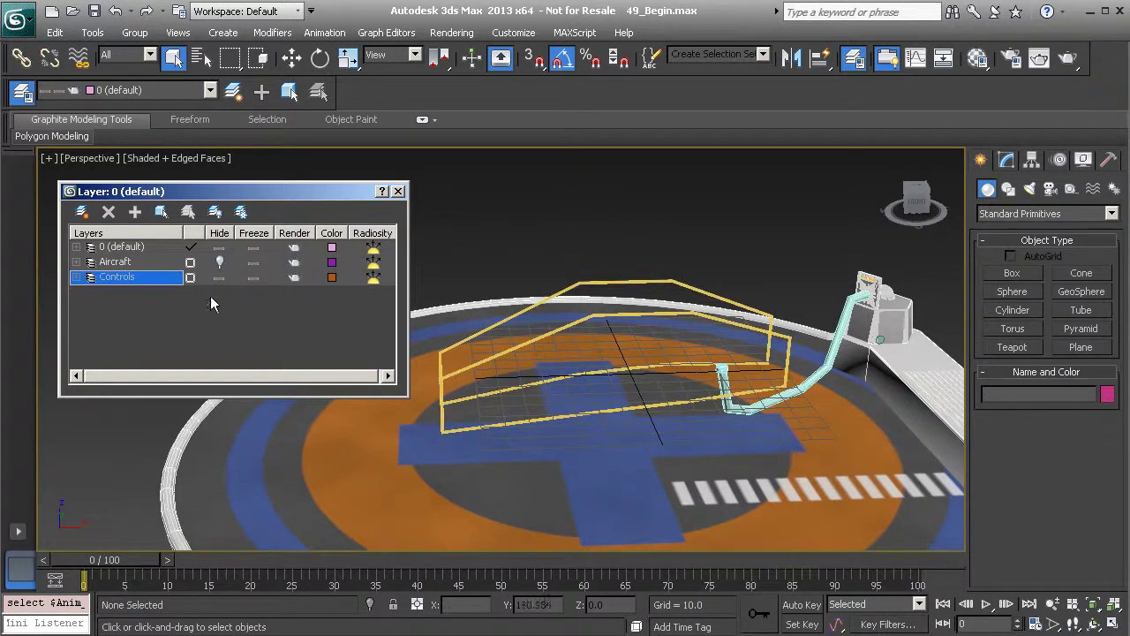
pyautogui.click(221, 279)
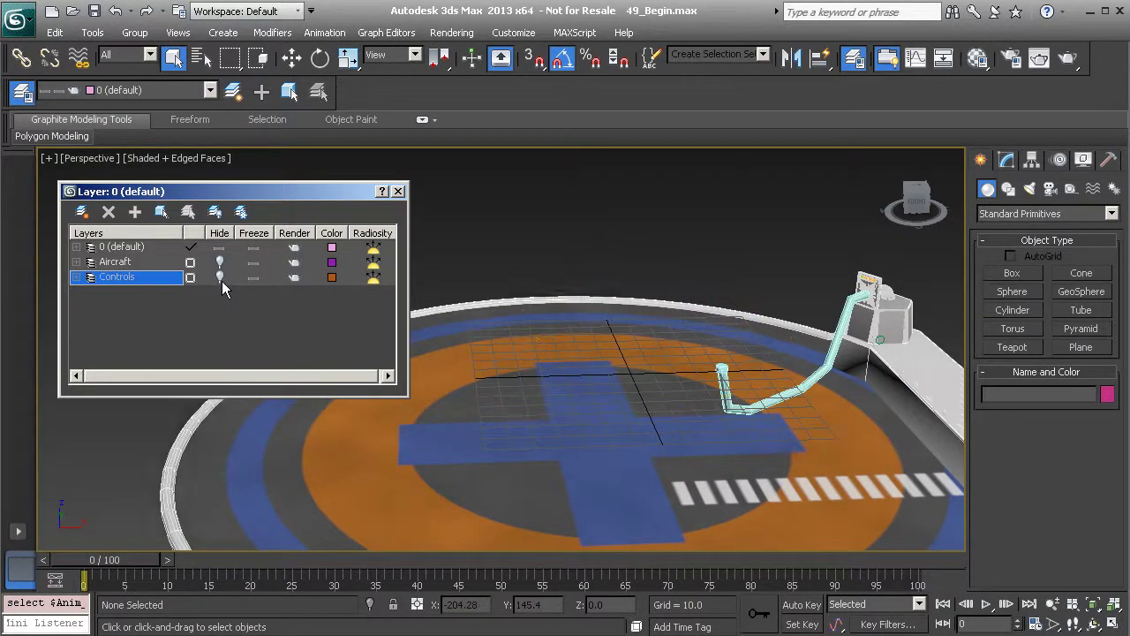
# Step: Select the hose together with the objects at its free end and place them on a new layer
pyautogui.keyDown('alt'); pyautogui.moveTo(799, 420); pyautogui.dragTo(675, 309, button='middle'); pyautogui.keyUp('alt')
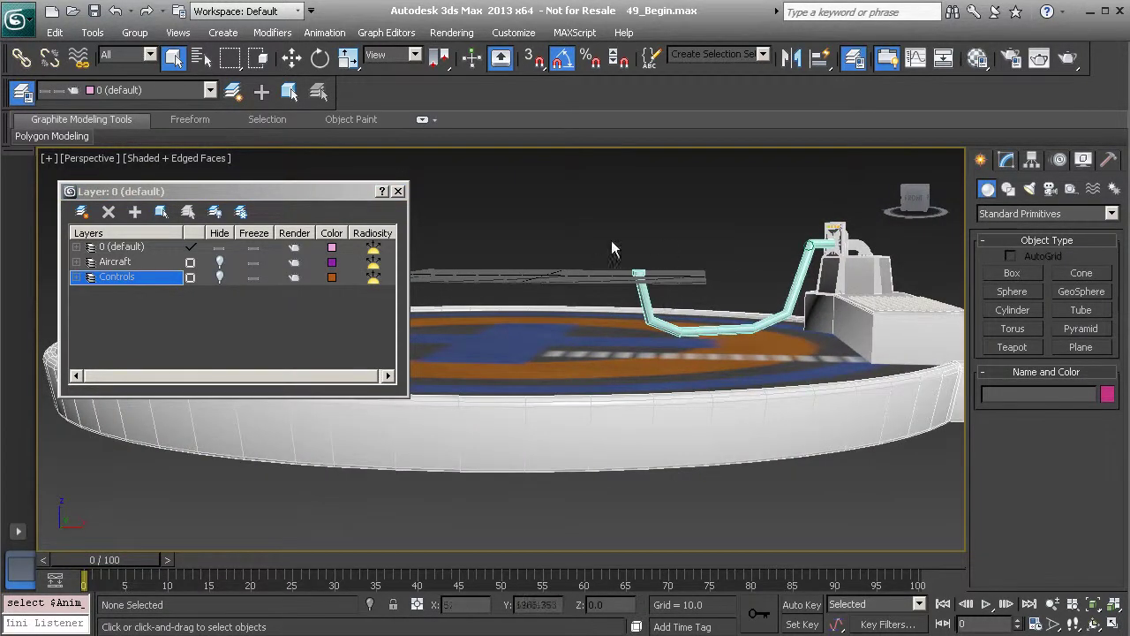
pyautogui.moveTo(618, 233); pyautogui.dragTo(679, 284)
pyautogui.moveTo(566, 187); pyautogui.dragTo(687, 292)
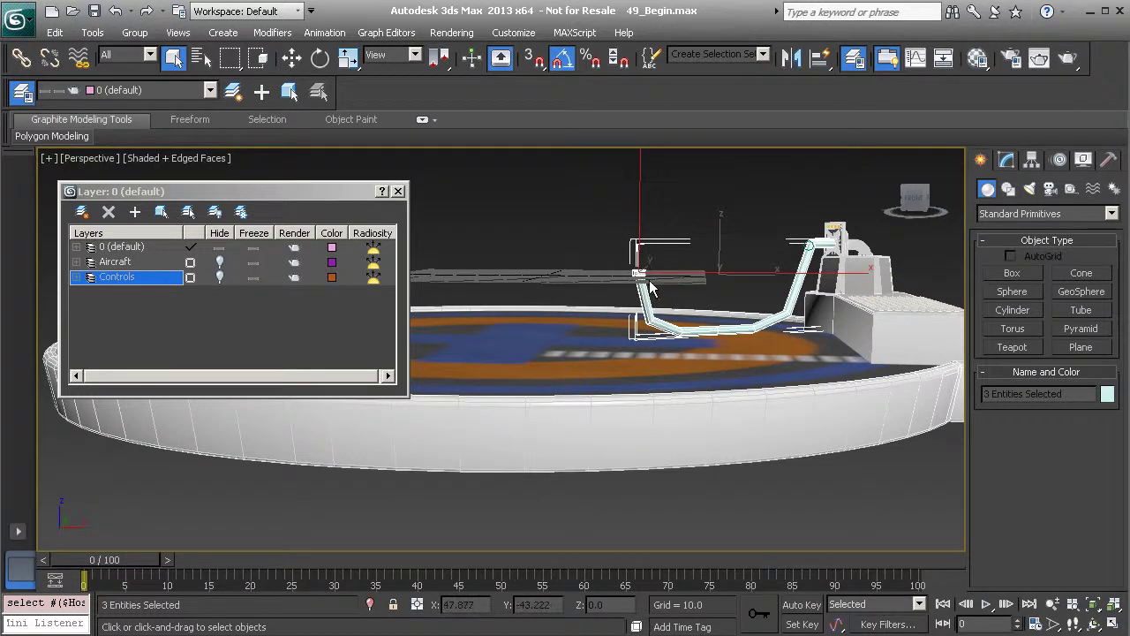
pyautogui.click(81, 213)
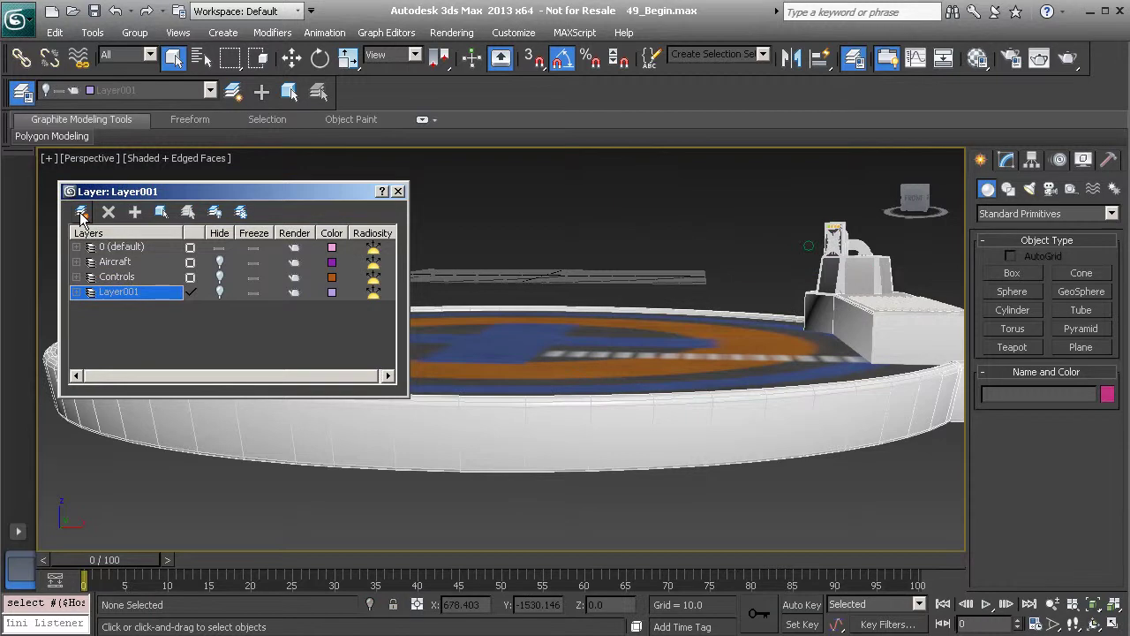
# Step: Make 0 (default) the current layer and rename the new Layer001 holding the hose to Fueling_Line
pyautogui.click(189, 249)
pyautogui.click(123, 292)
pyautogui.click(123, 292)
pyautogui.write('Fueling_Line')
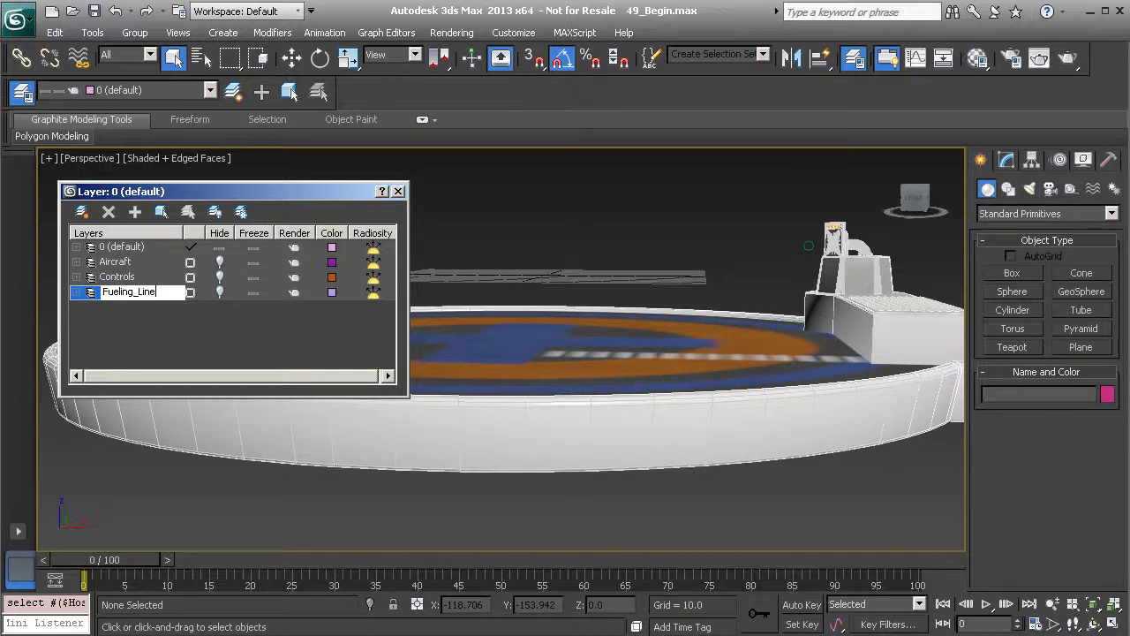
pyautogui.press('Return')
# Step: Toggle the visibility of the Fueling_Line layer to check its contents, leaving the layer hidden
pyautogui.click(220, 293)
pyautogui.click(220, 293)
pyautogui.click(219, 295)
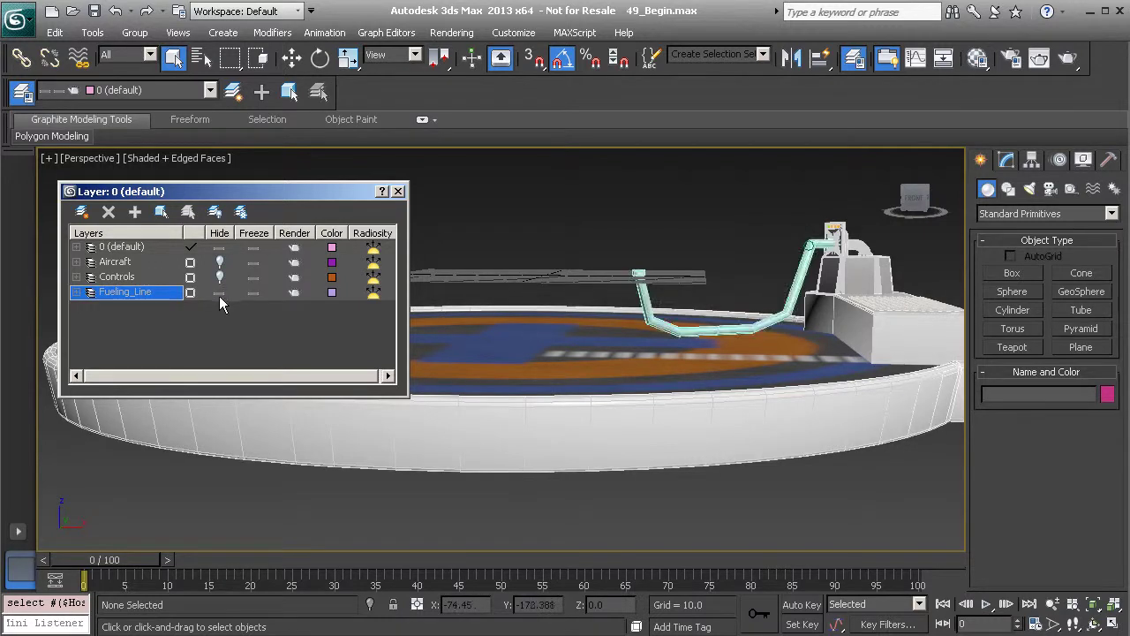
pyautogui.click(219, 296)
pyautogui.click(219, 295)
pyautogui.click(219, 294)
# Step: Select the small stray Circle001 shape floating beside the fueling station and delete it
pyautogui.keyDown('alt'); pyautogui.moveTo(821, 281); pyautogui.dragTo(736, 403, button='middle'); pyautogui.keyUp('alt')
pyautogui.scroll(3, 736, 404)
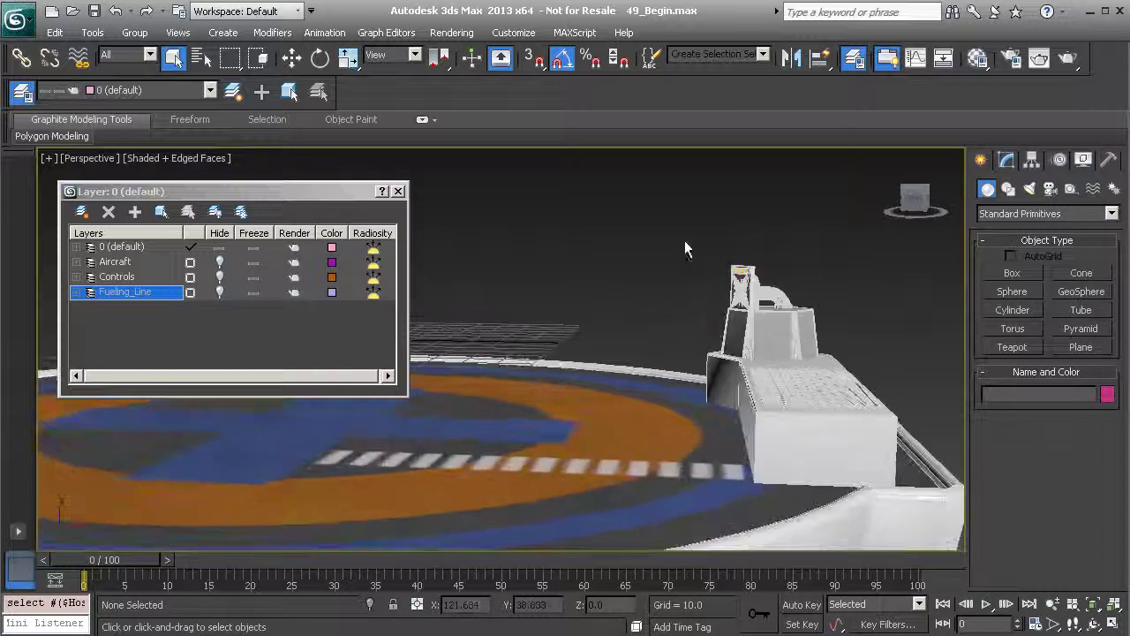
pyautogui.click(696, 299)
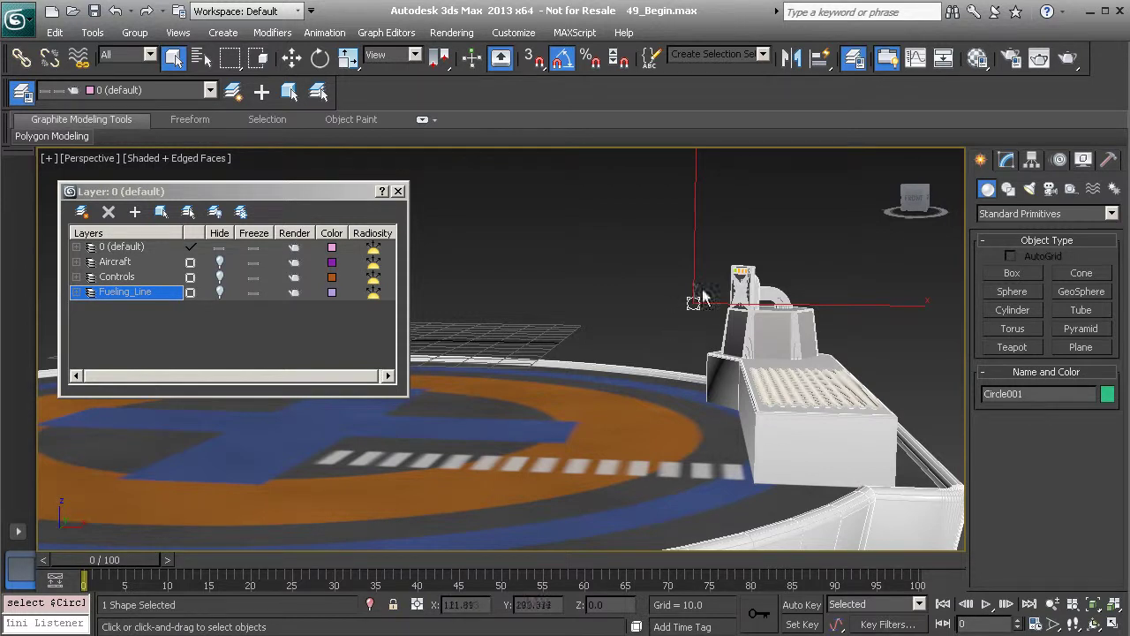
pyautogui.keyDown('alt'); pyautogui.moveTo(694, 302); pyautogui.dragTo(621, 334, button='middle'); pyautogui.keyUp('alt')
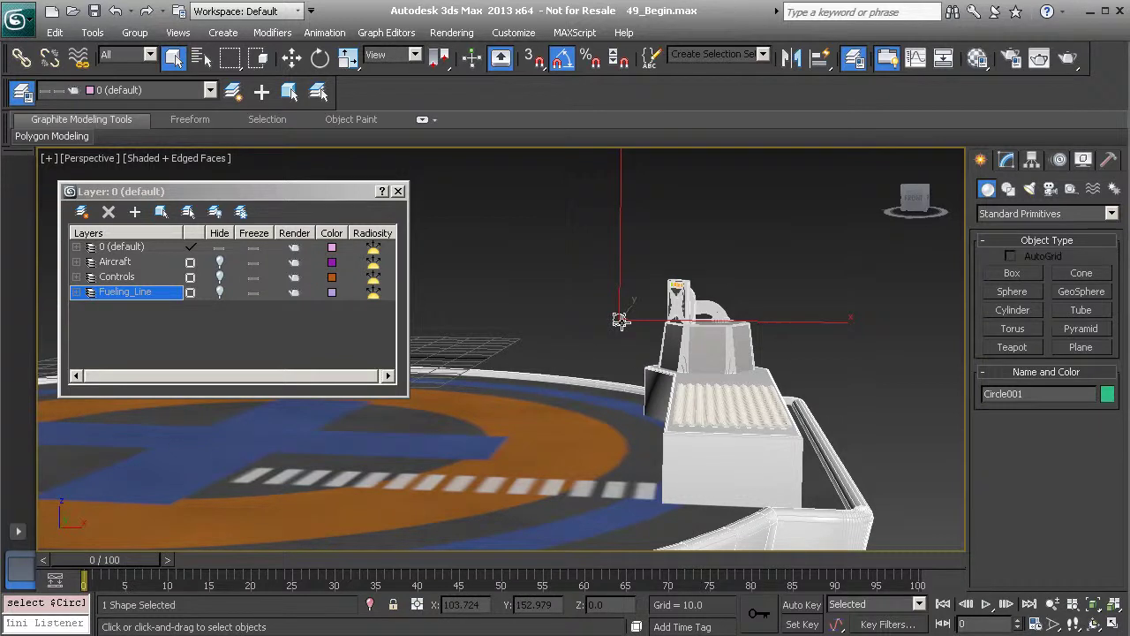
pyautogui.press('Delete')
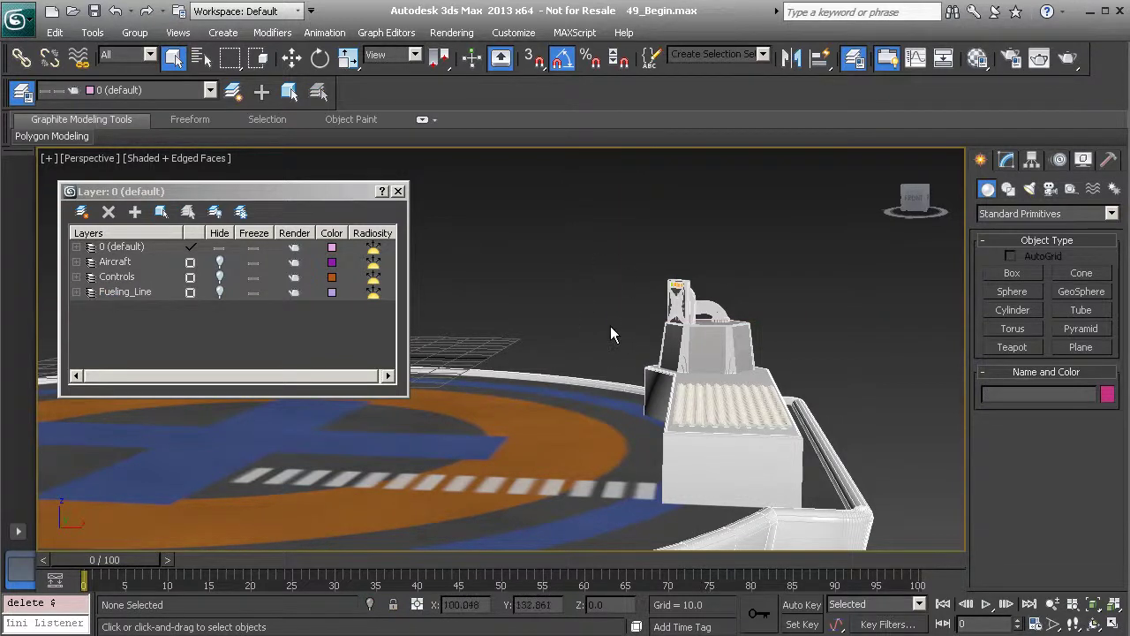
# Step: Select the remaining helipad and fueling station objects together and place them on a new layer
pyautogui.moveTo(579, 323)
pyautogui.keyDown('alt'); pyautogui.mouseDown(button='middle')
pyautogui.moveTo(590, 321)
pyautogui.moveTo(568, 340)
pyautogui.mouseUp(button='middle'); pyautogui.keyUp('alt')
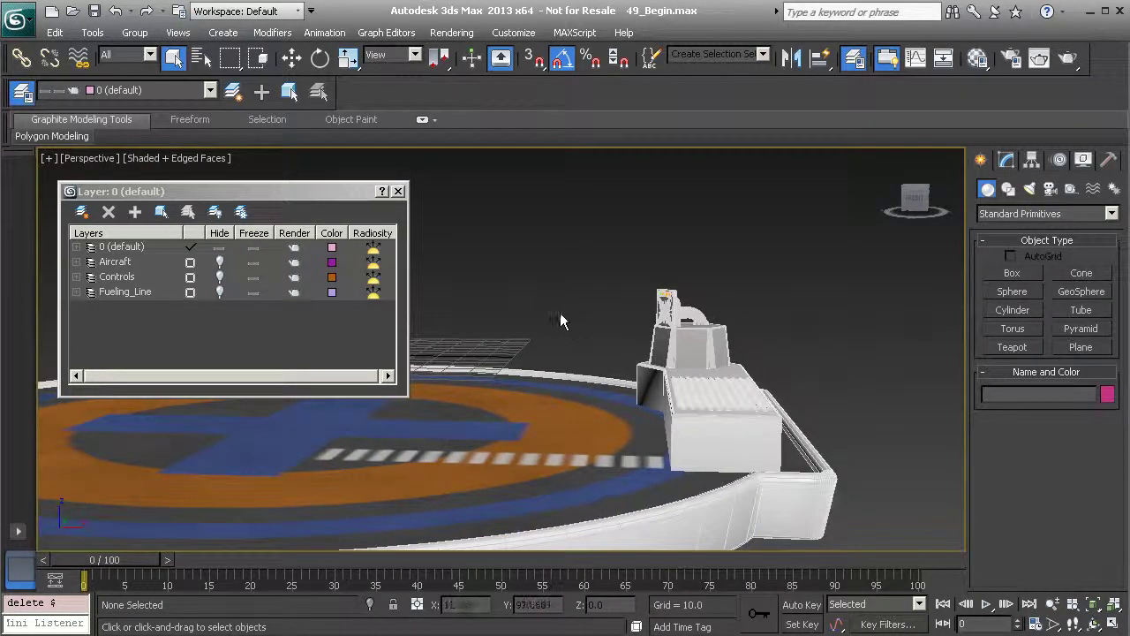
pyautogui.scroll(-3, 565, 309)
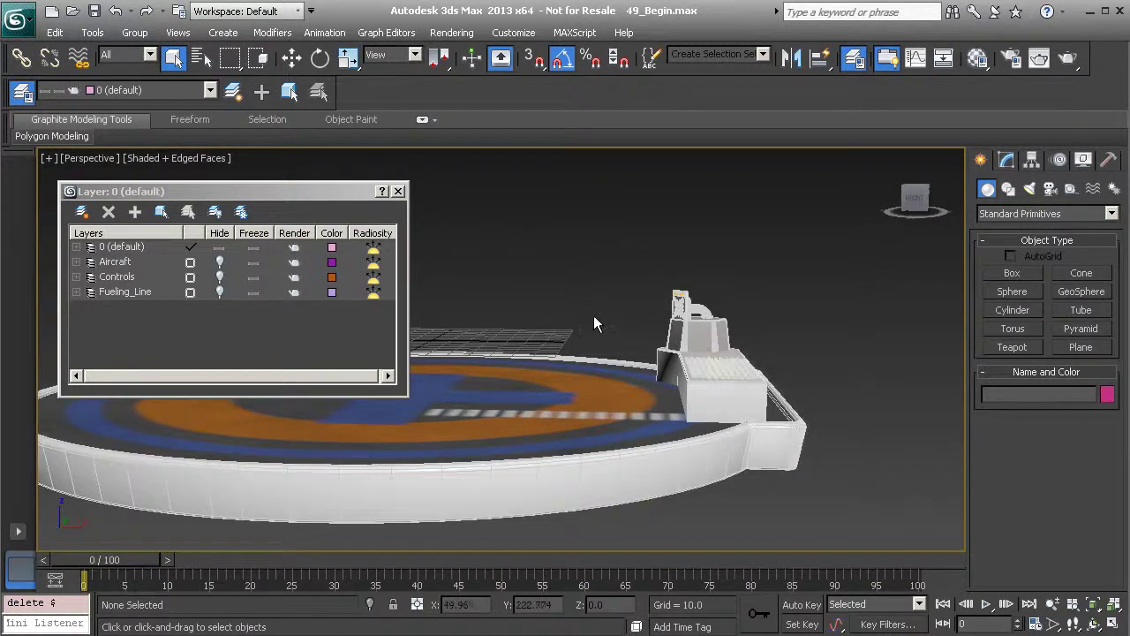
pyautogui.moveTo(485, 247); pyautogui.dragTo(872, 526)
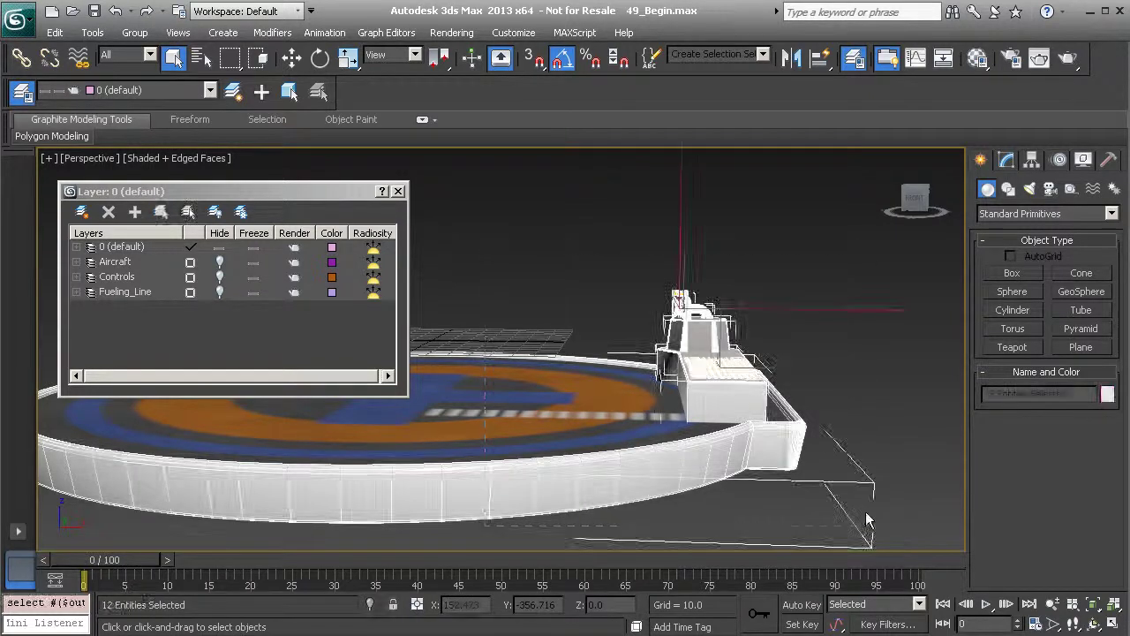
pyautogui.click(81, 212)
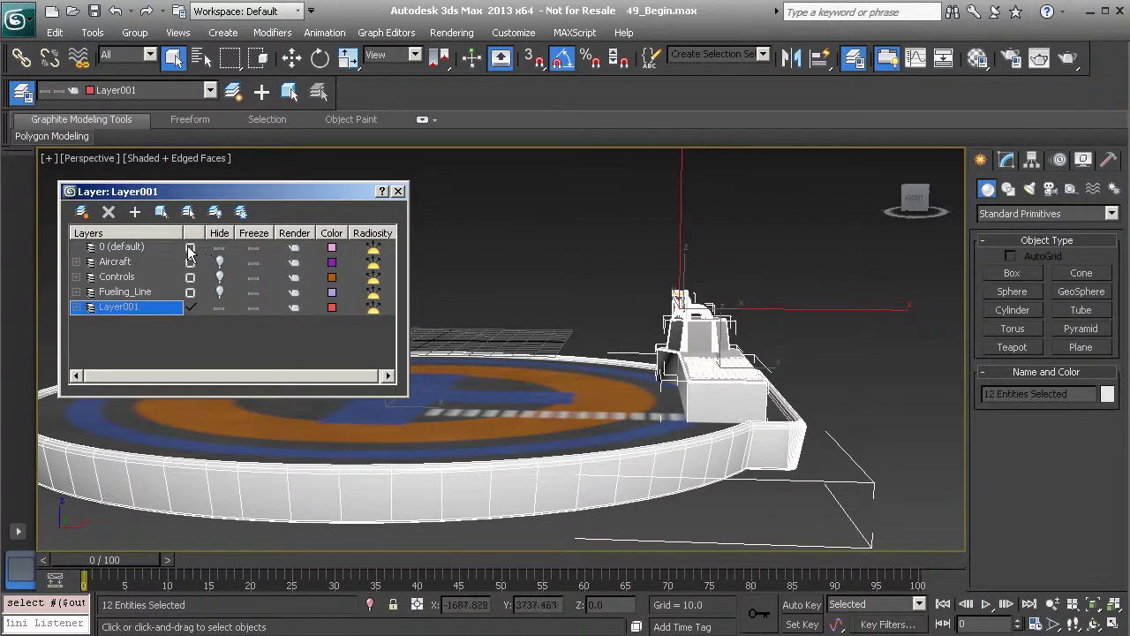
# Step: Set 0 (default) as the current layer and rename the new Layer001 to Fueling_Station
pyautogui.click(189, 250)
pyautogui.click(128, 314)
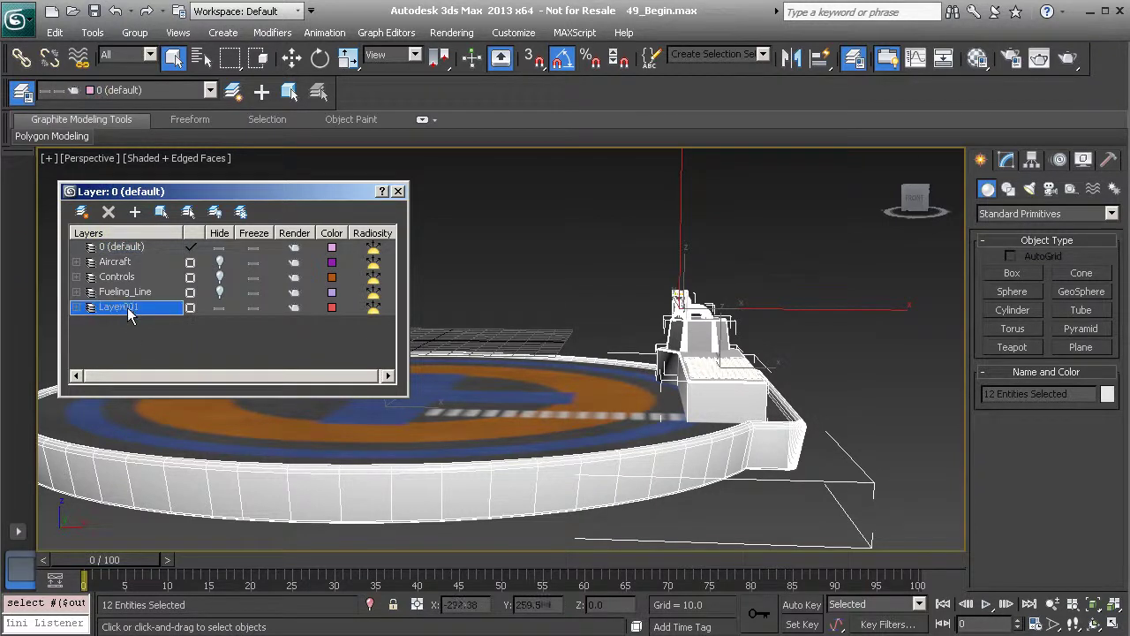
pyautogui.click(129, 311)
pyautogui.write('Fueling_Station')
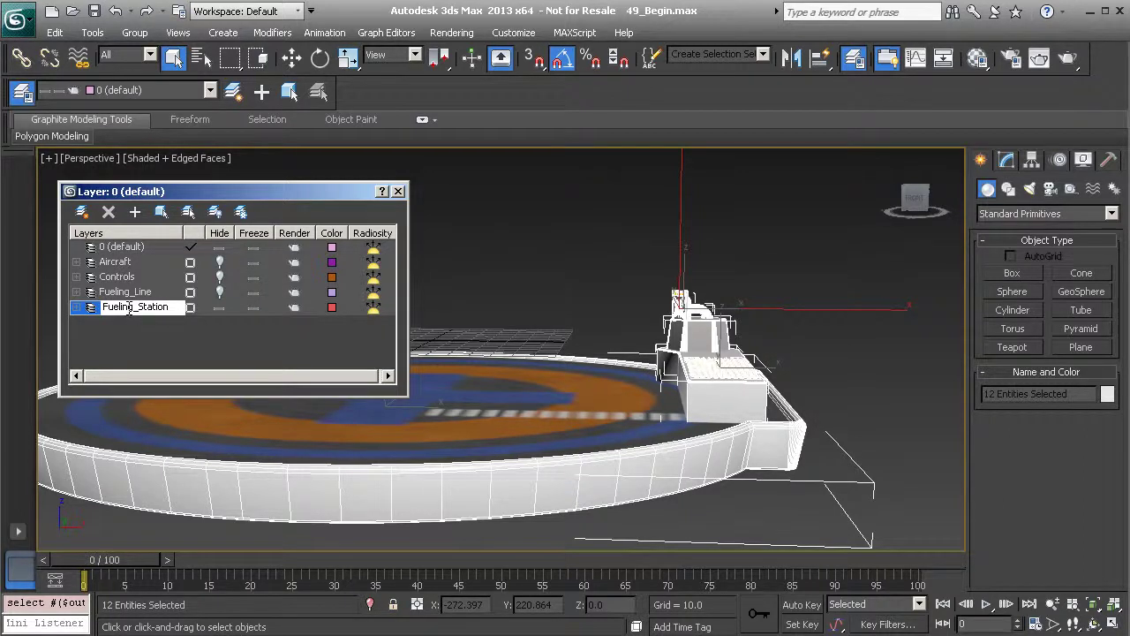
pyautogui.click(130, 316)
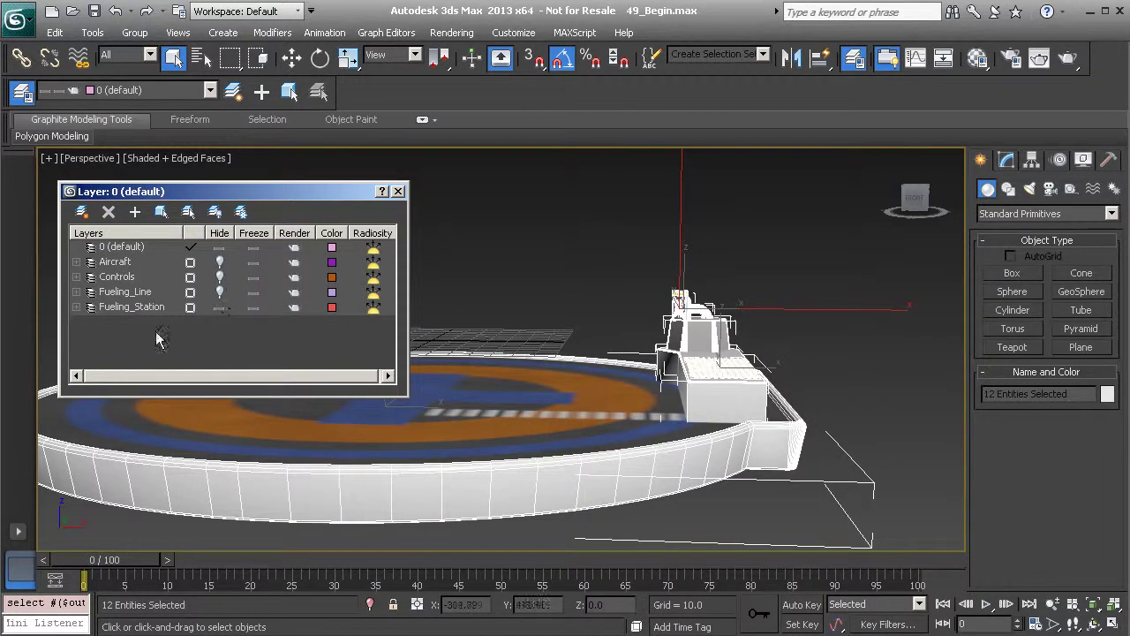
# Step: Hide the Fueling_Station layer briefly to check its contents, and show it again
pyautogui.click(220, 308)
pyautogui.click(220, 308)
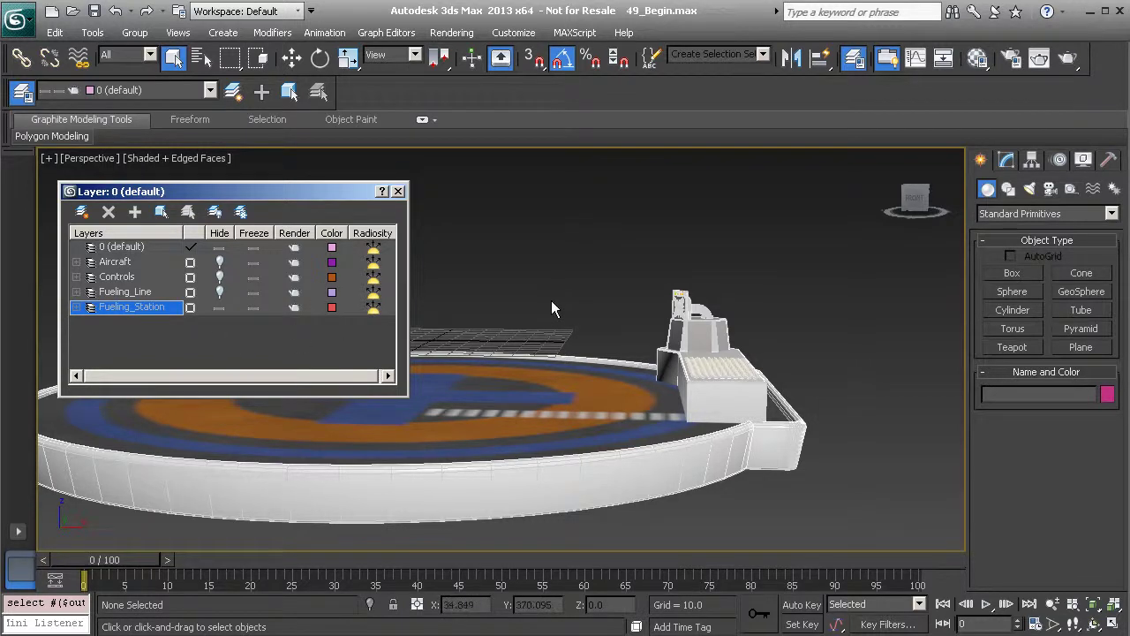
pyautogui.moveTo(546, 317); pyautogui.dragTo(617, 319, button='middle')
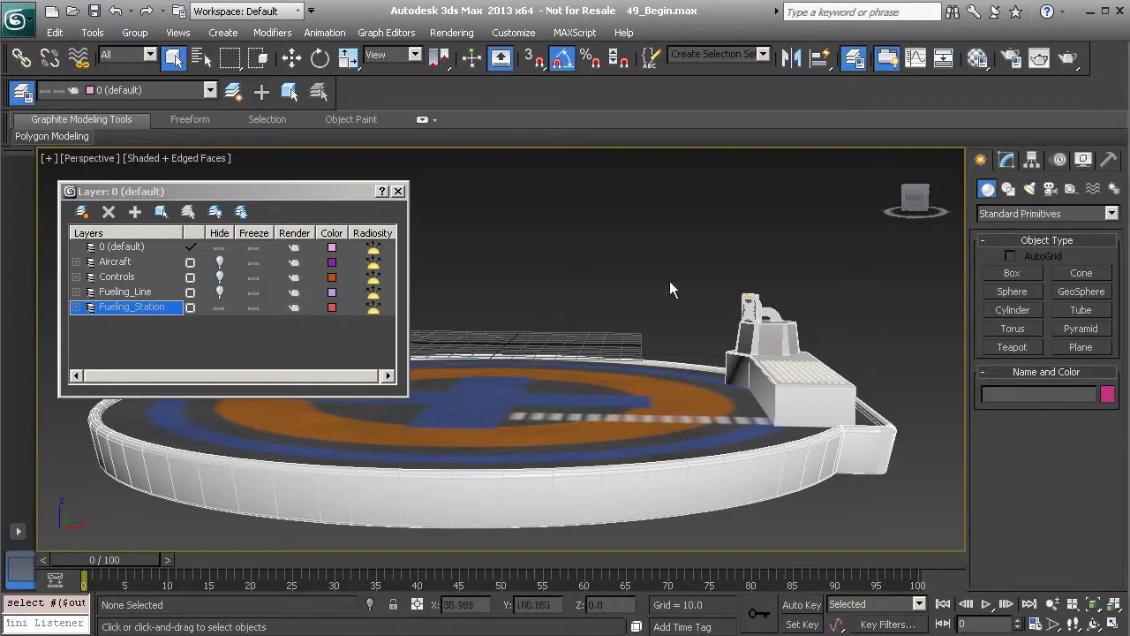
pyautogui.moveTo(511, 326)
pyautogui.mouseDown(button='middle')
pyautogui.moveTo(566, 334)
pyautogui.moveTo(530, 316)
pyautogui.mouseUp(button='middle')
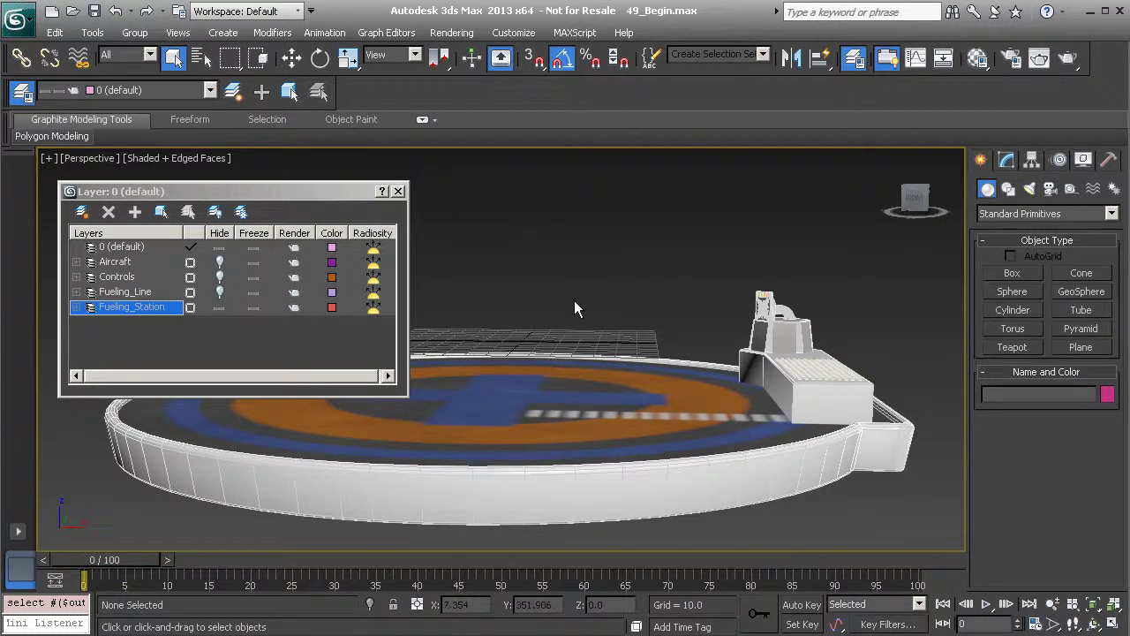
# Step: Create an empty layer named Objects_To_Hide and make 0 (default) the current layer again
pyautogui.click(81, 213)
pyautogui.click(128, 323)
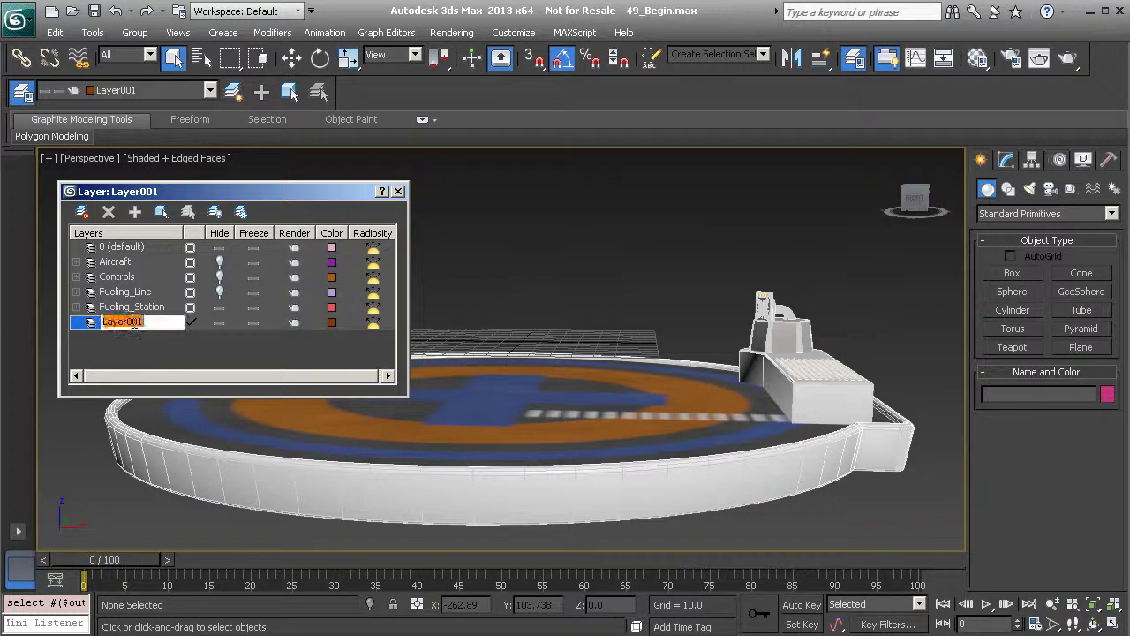
pyautogui.write('Object')
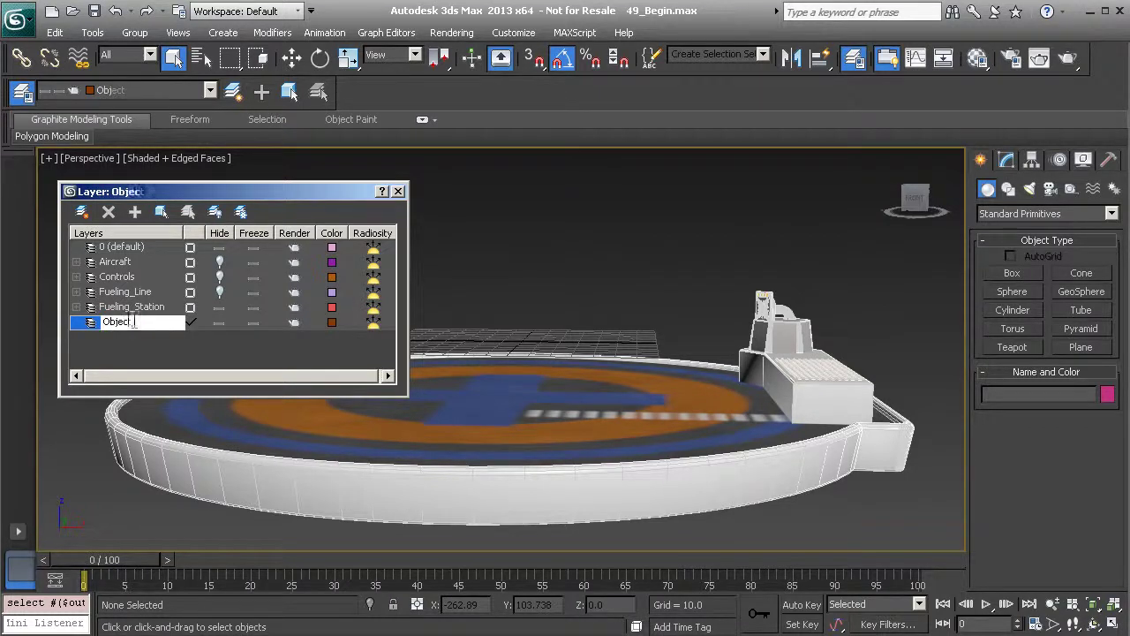
pyautogui.write('s_To_Hide')
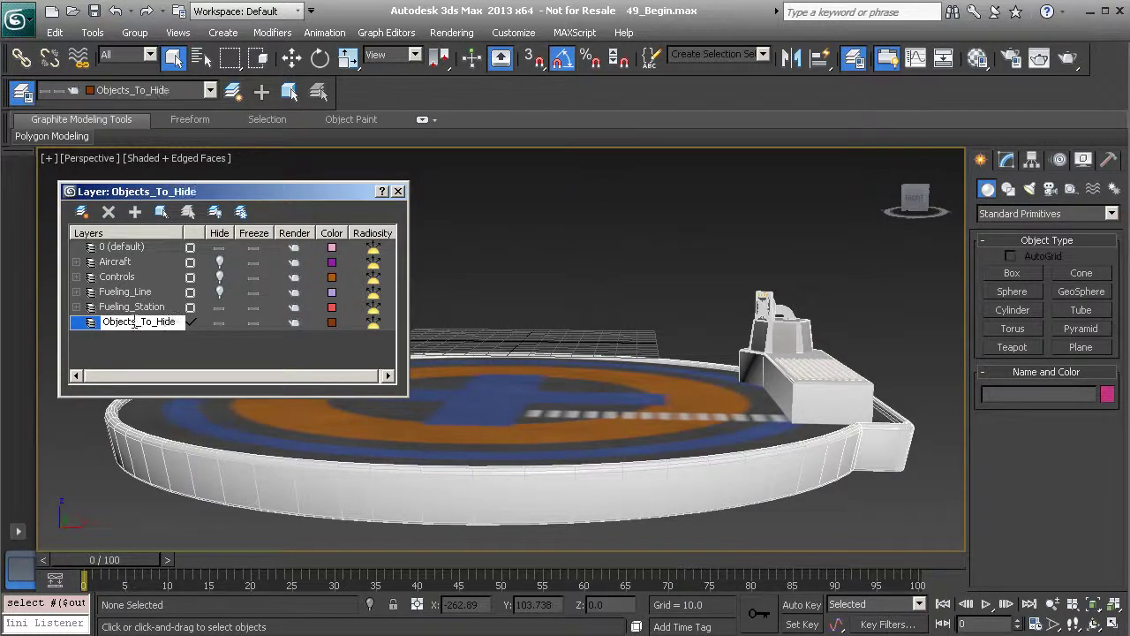
pyautogui.click(158, 352)
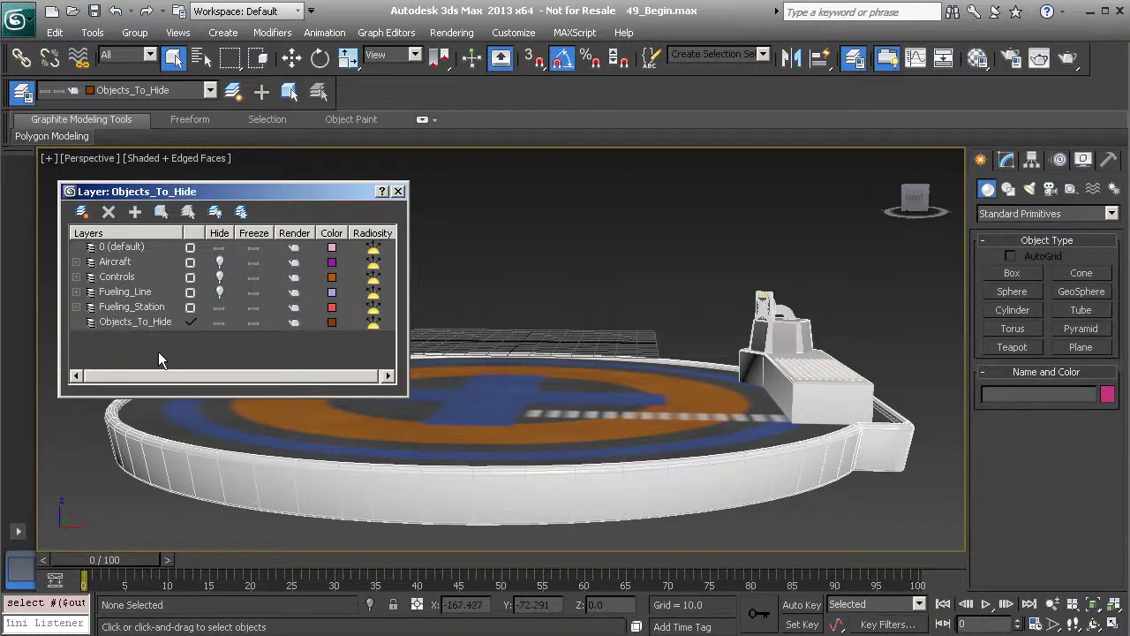
pyautogui.click(190, 248)
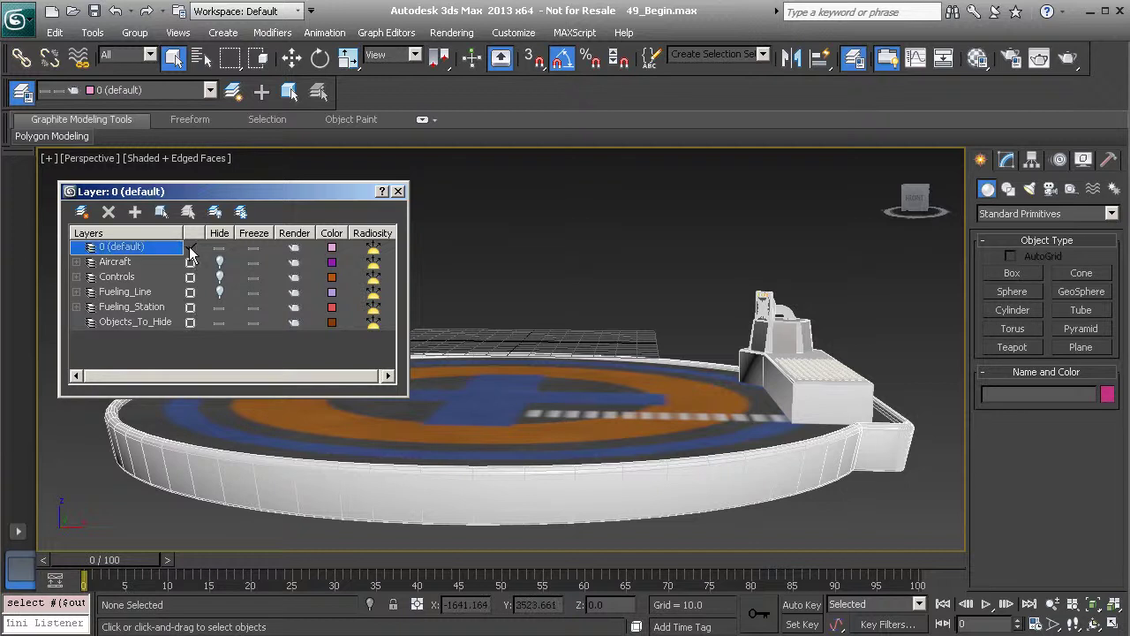
# Step: Show the Fueling_Line, Controls and Aircraft layers again and close the layer manager
pyautogui.click(220, 309)
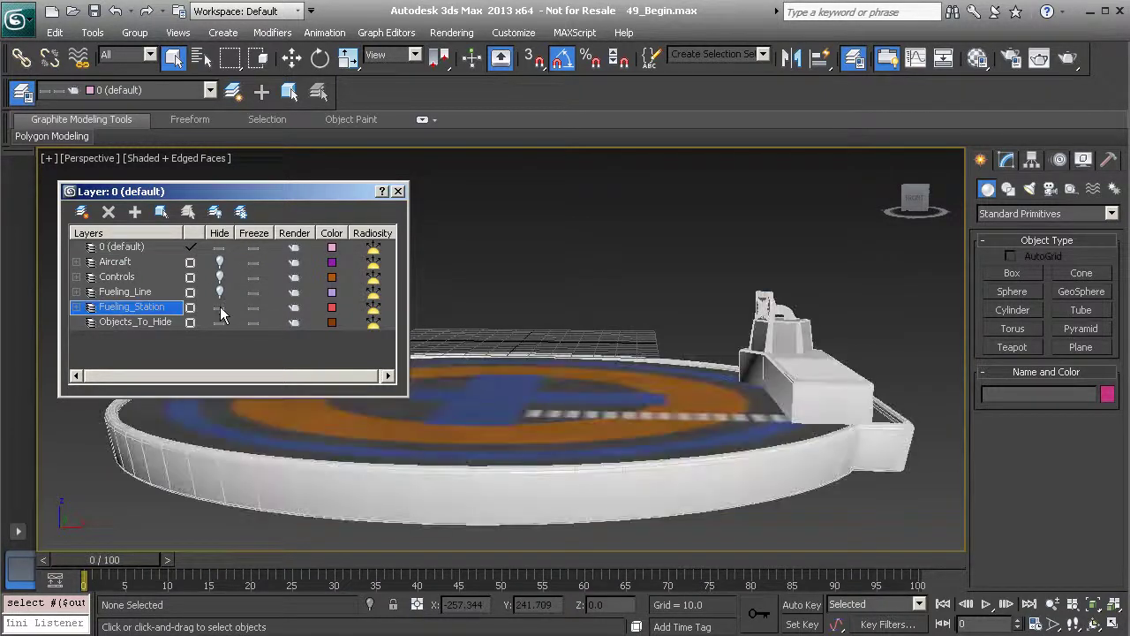
pyautogui.click(220, 291)
pyautogui.click(219, 277)
pyautogui.click(220, 261)
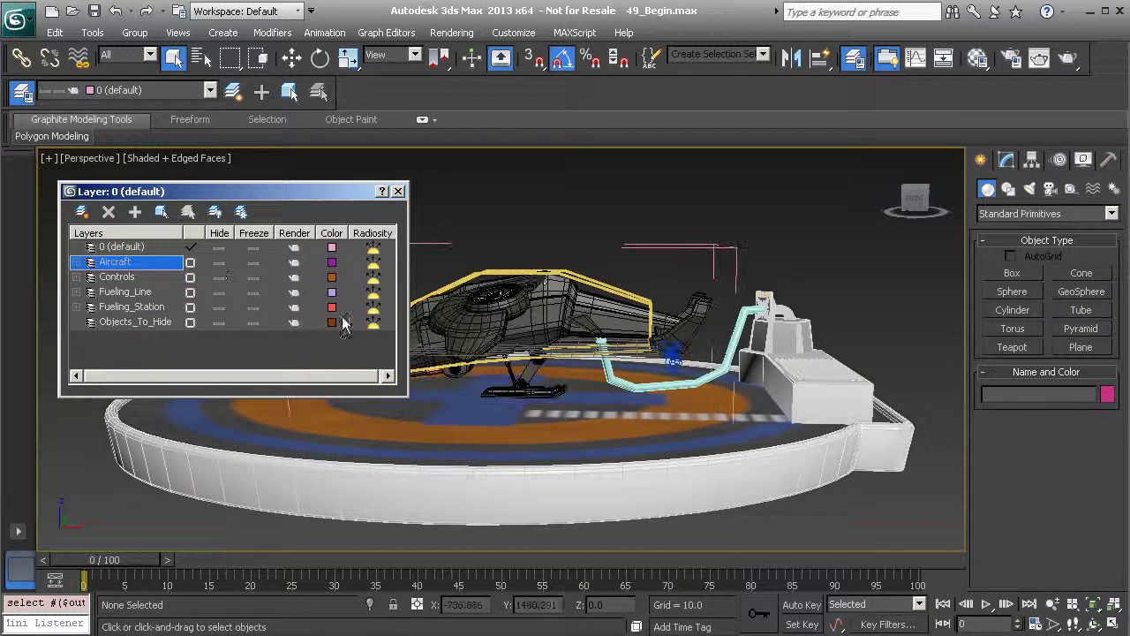
pyautogui.moveTo(522, 283); pyautogui.dragTo(567, 293, button='middle')
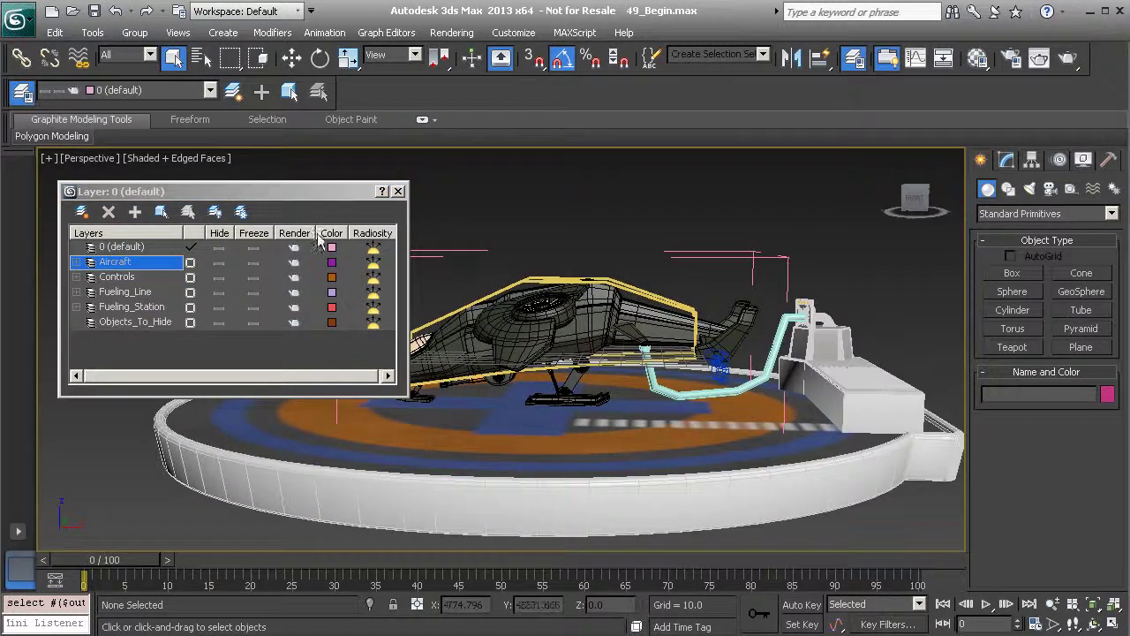
pyautogui.click(399, 192)
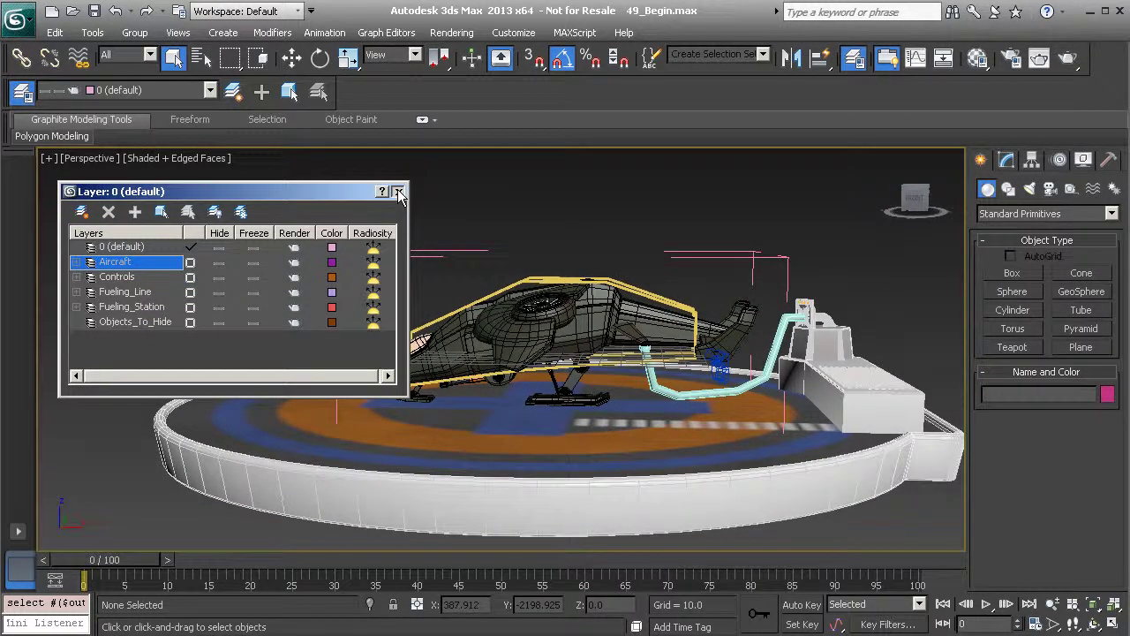
pyautogui.moveTo(561, 229); pyautogui.dragTo(429, 240, button='middle')
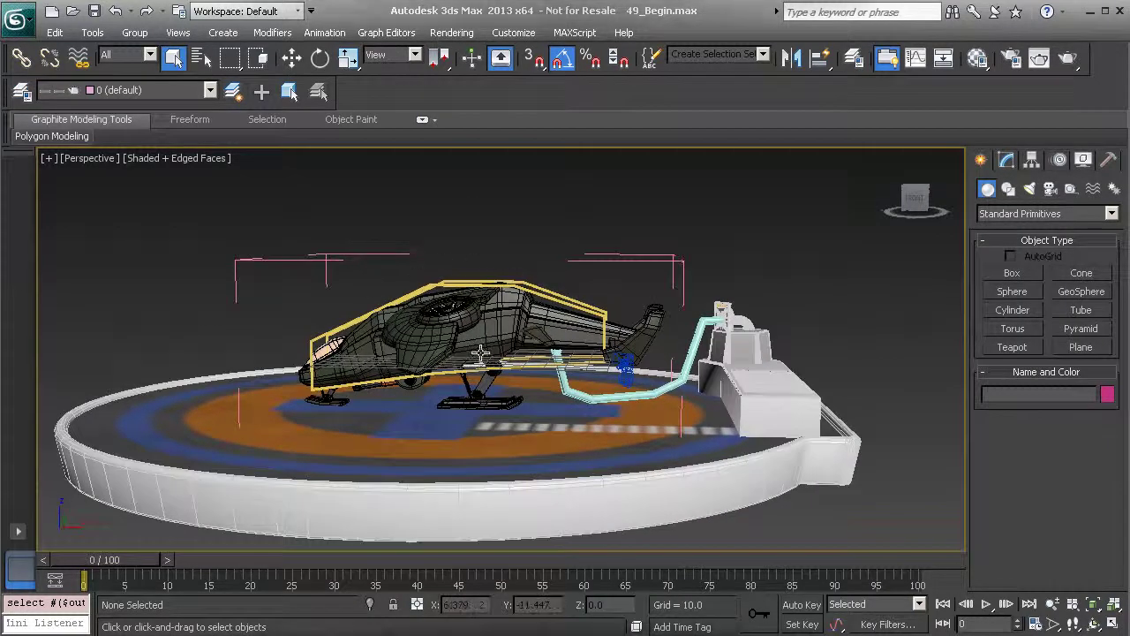